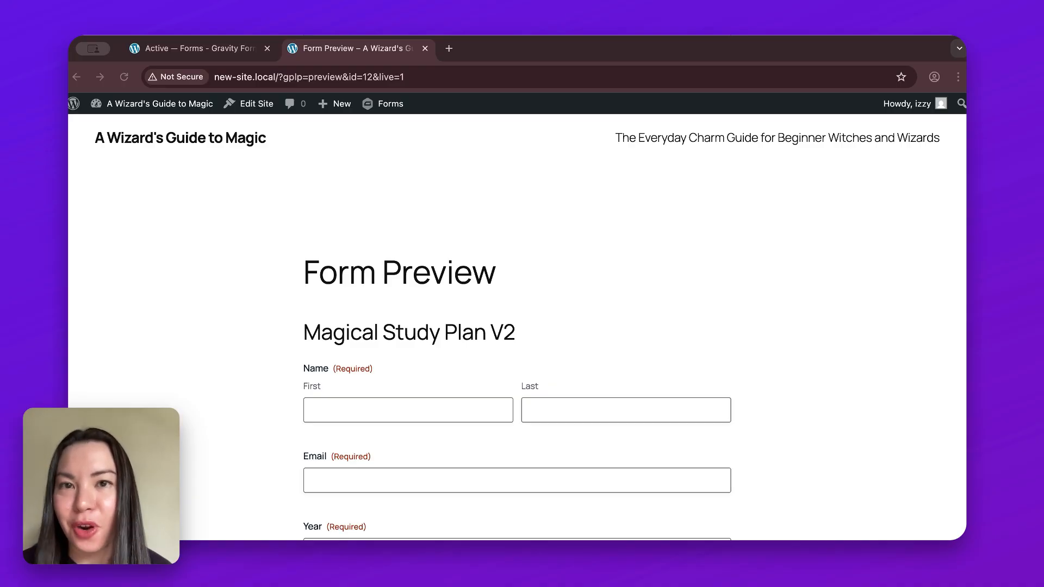
- Find the Partial Entries Add-On among the official Gravity Forms add-ons, then install and activate it
left_click(199, 50)
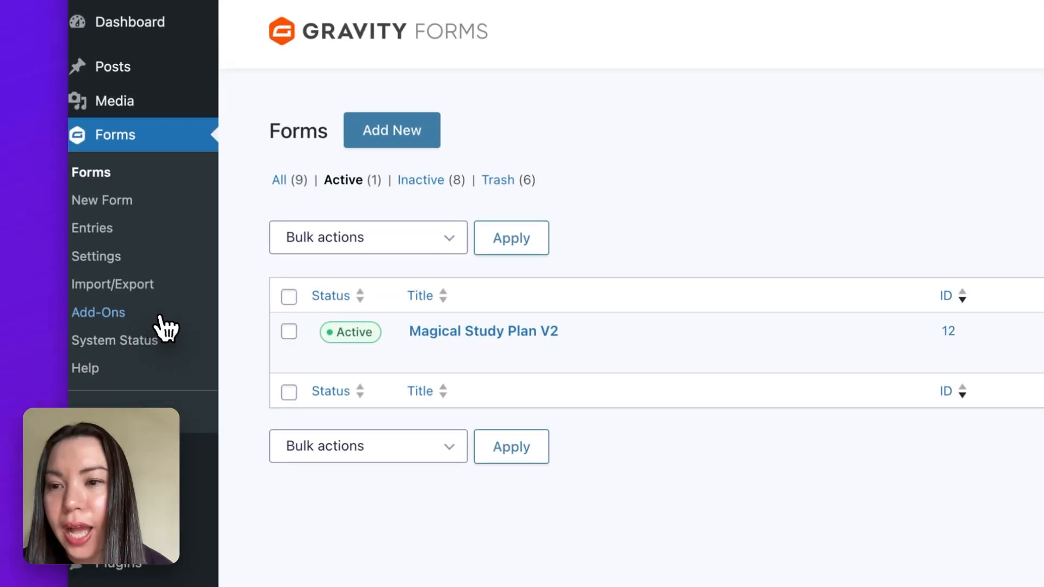
left_click(161, 317)
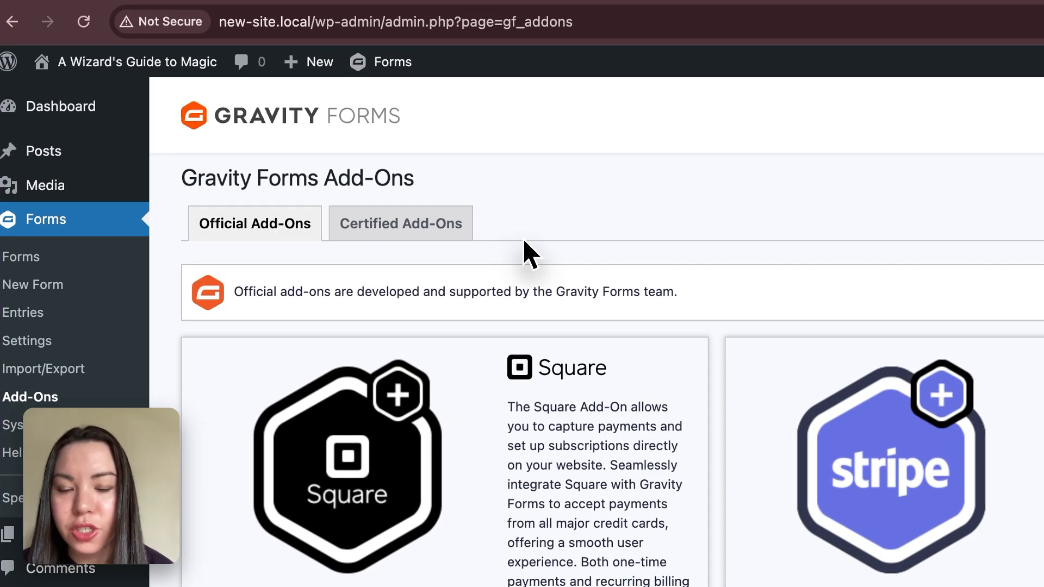
key("super+f")
type("partial")
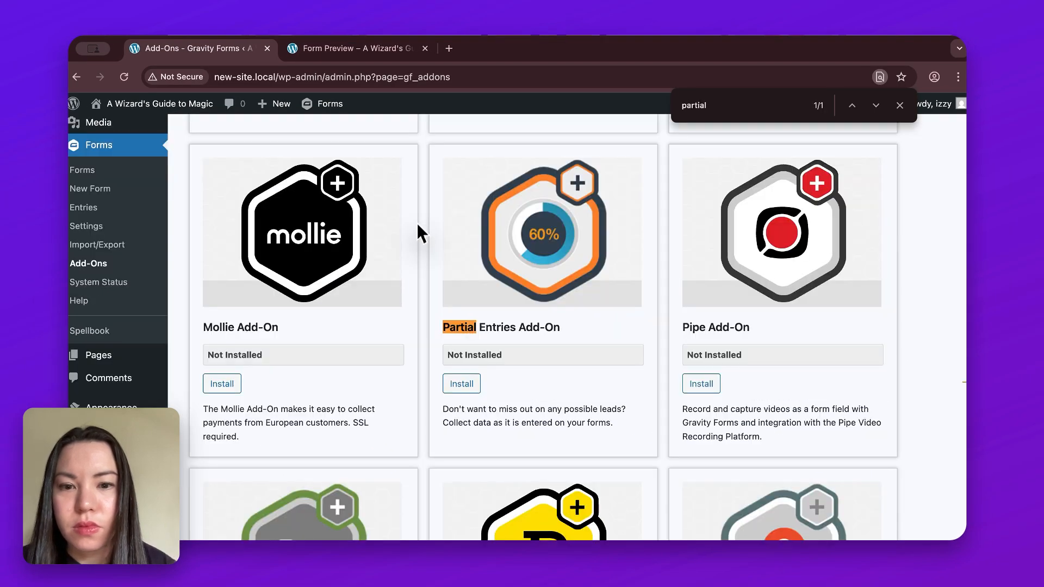
left_click(475, 390)
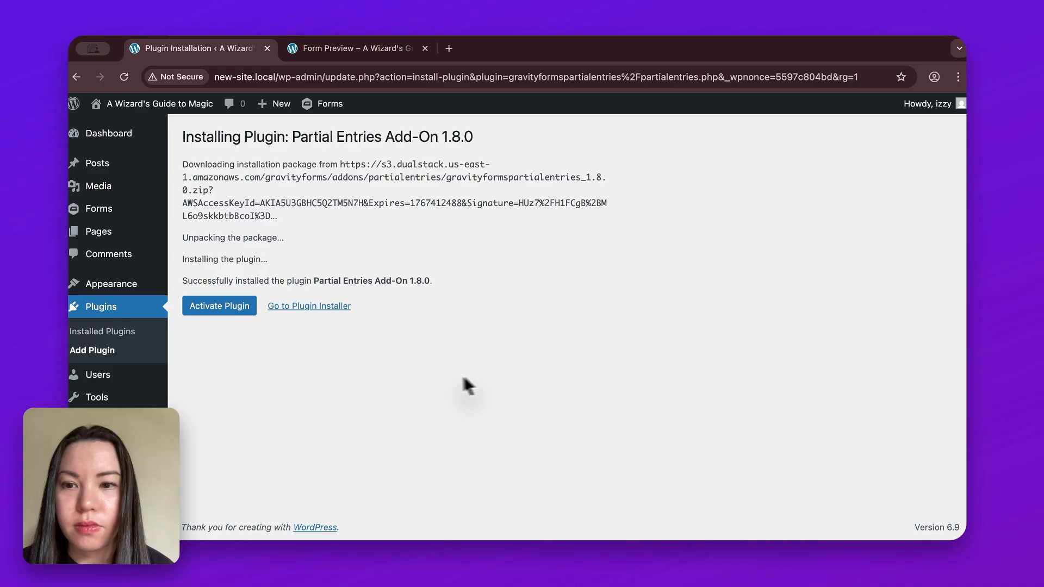
left_click(250, 315)
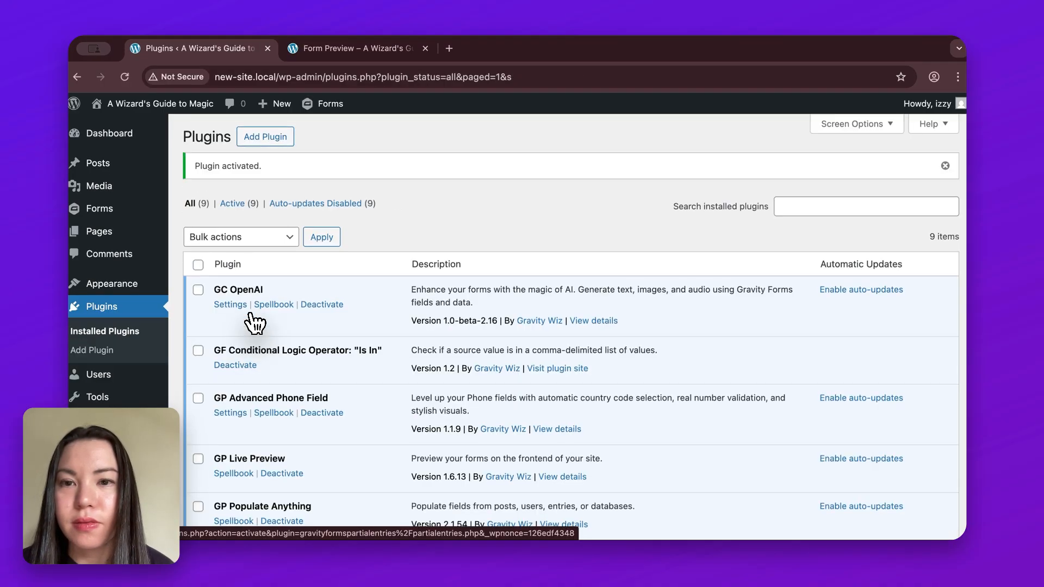
- Enable Partial Entries in the settings of the Magical Study Plan V2 form
mouse_move(133, 214)
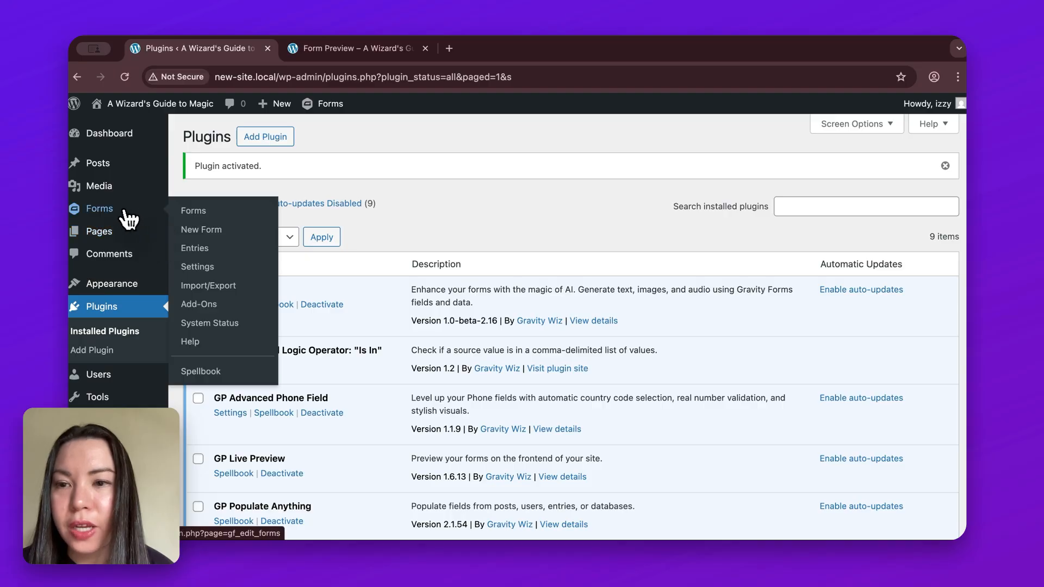
left_click(234, 220)
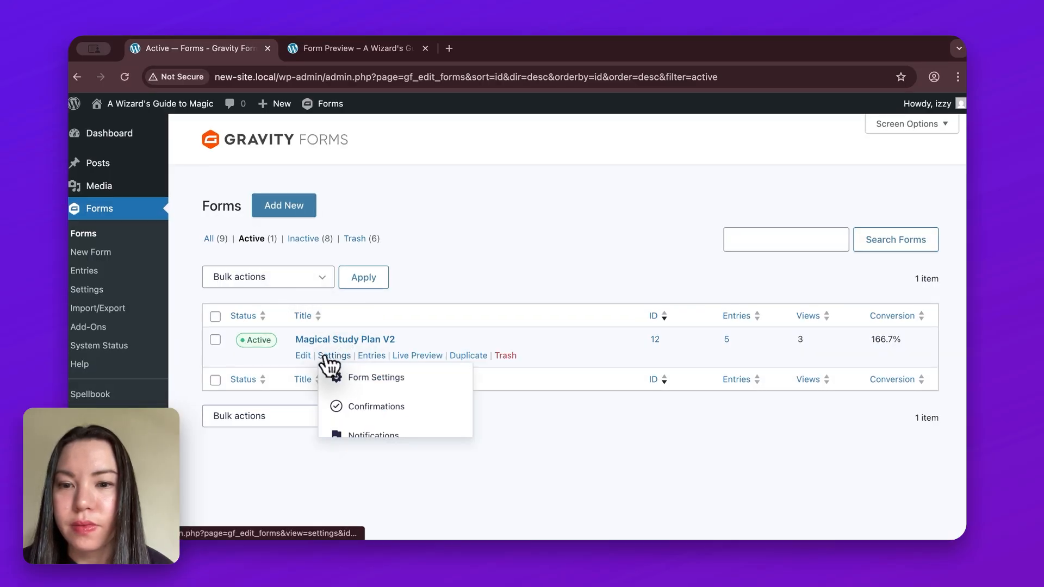
left_click(338, 366)
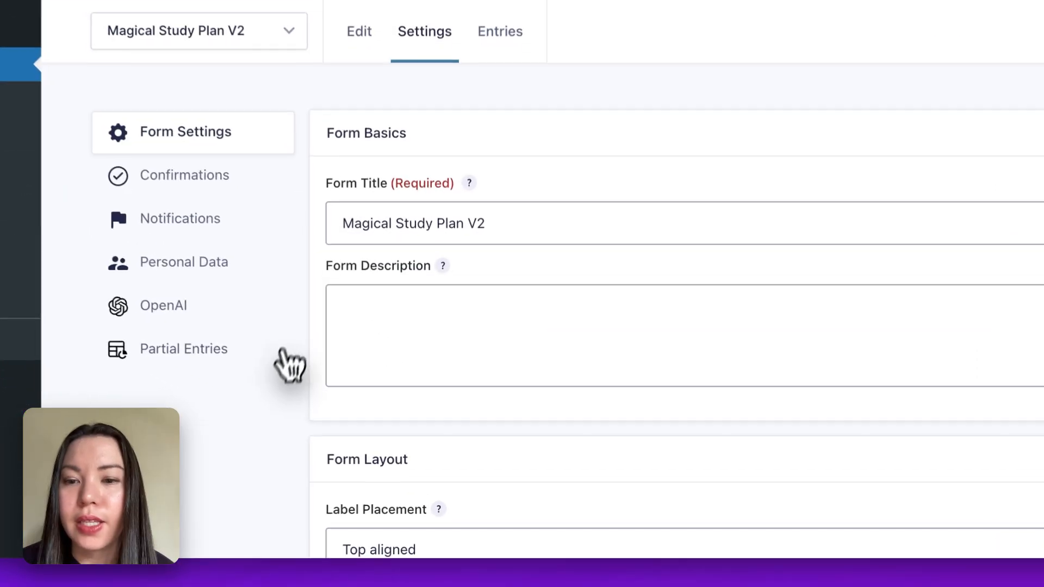
left_click(253, 359)
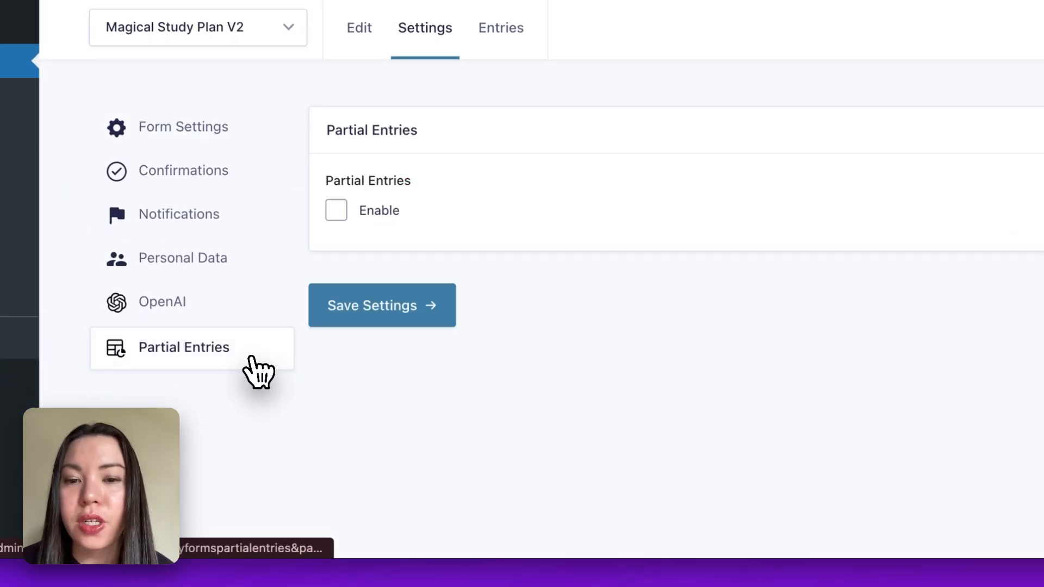
left_click(338, 214)
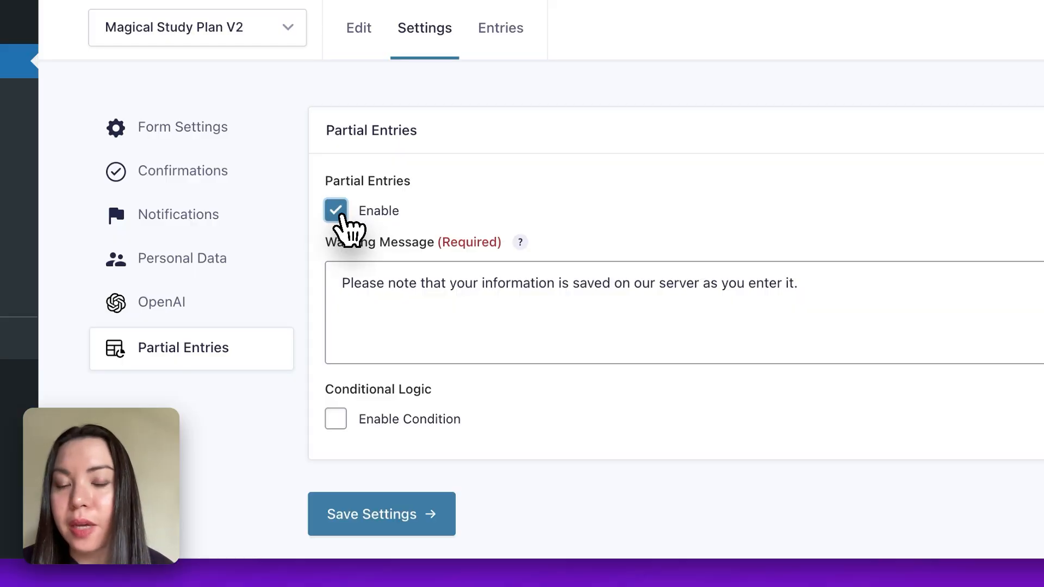
- Enable conditional logic so partial entries are added only if Email contains @, and save the settings
left_click(336, 420)
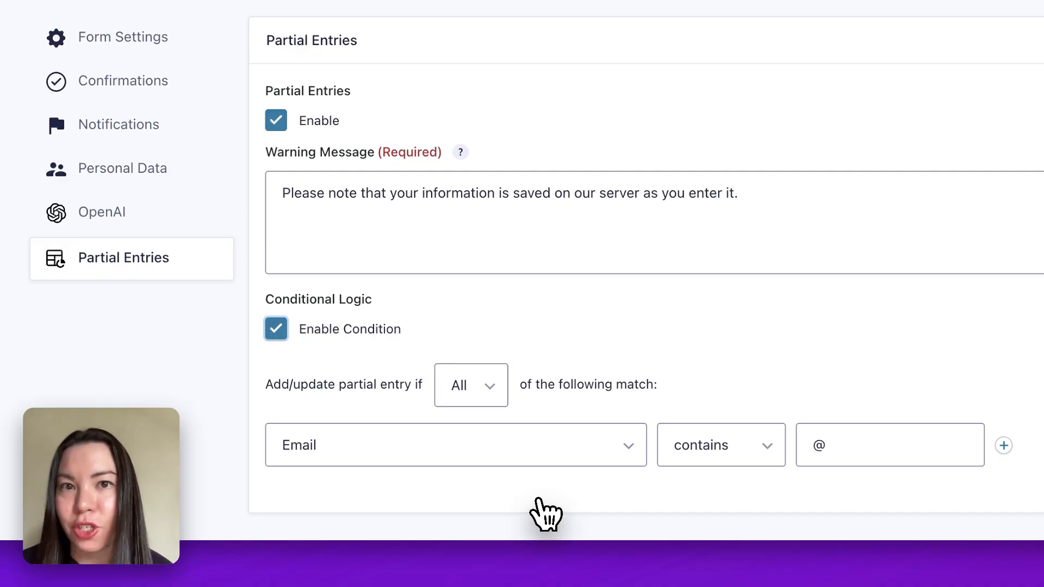
left_click(409, 445)
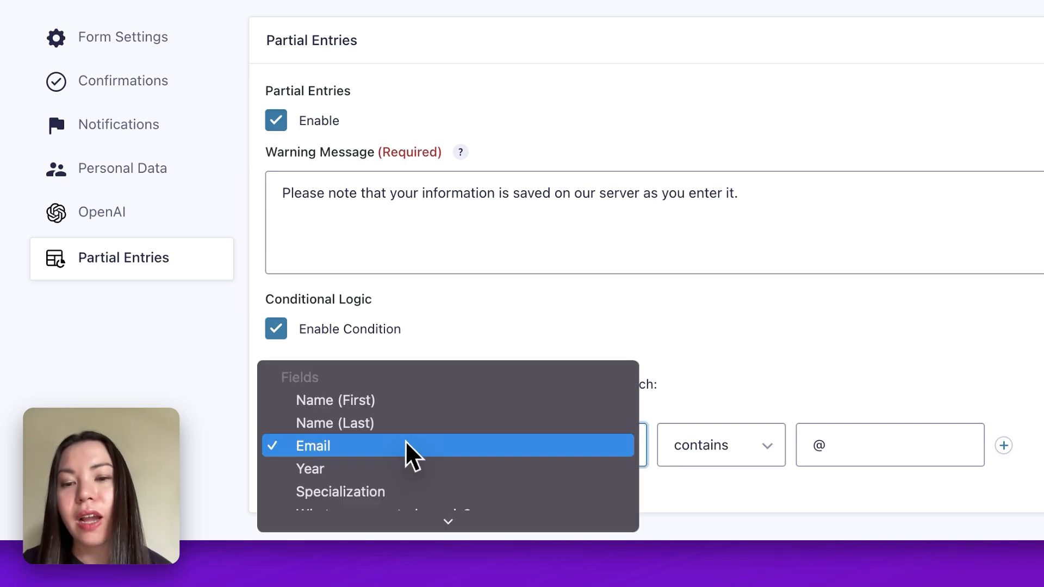
left_click(397, 447)
left_click(701, 457)
left_click(707, 446)
left_click(835, 495)
scroll(826, 498, "down", 3)
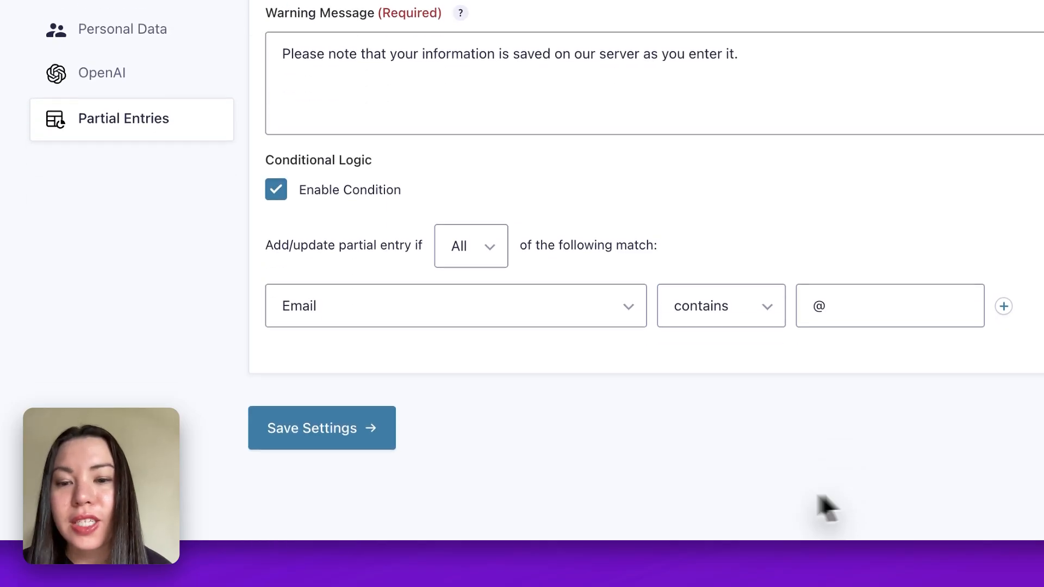
left_click(385, 447)
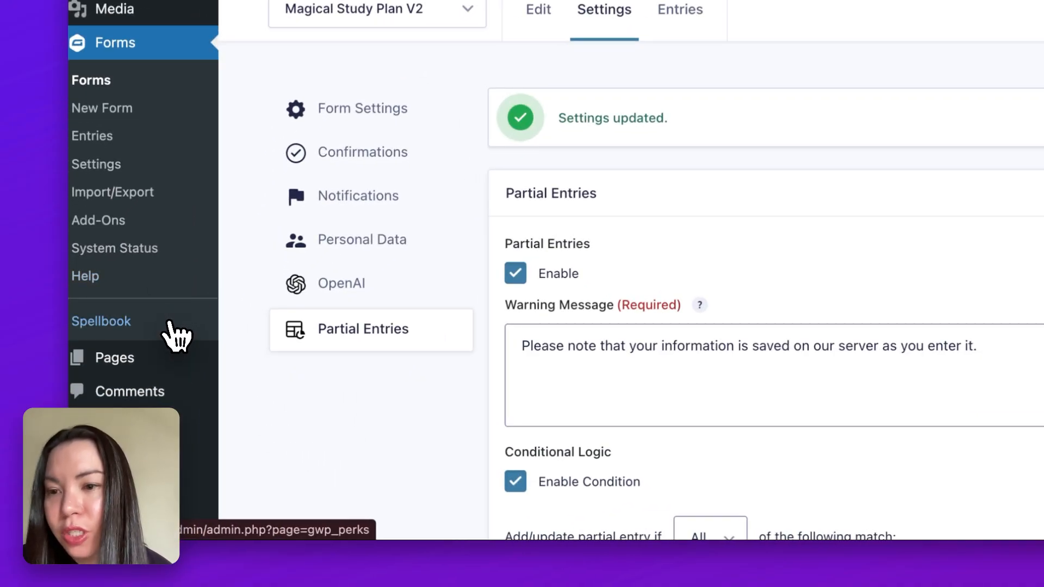
- Search the Spellbook plugins for "notifi" and install the GP Notification Scheduler perk
left_click(170, 326)
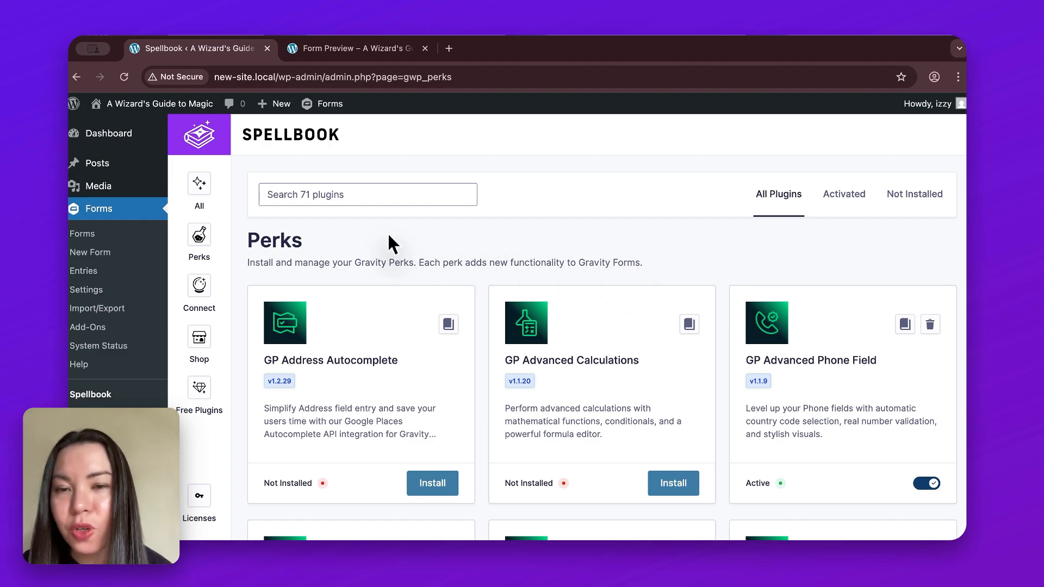
left_click(378, 191)
type("notifi")
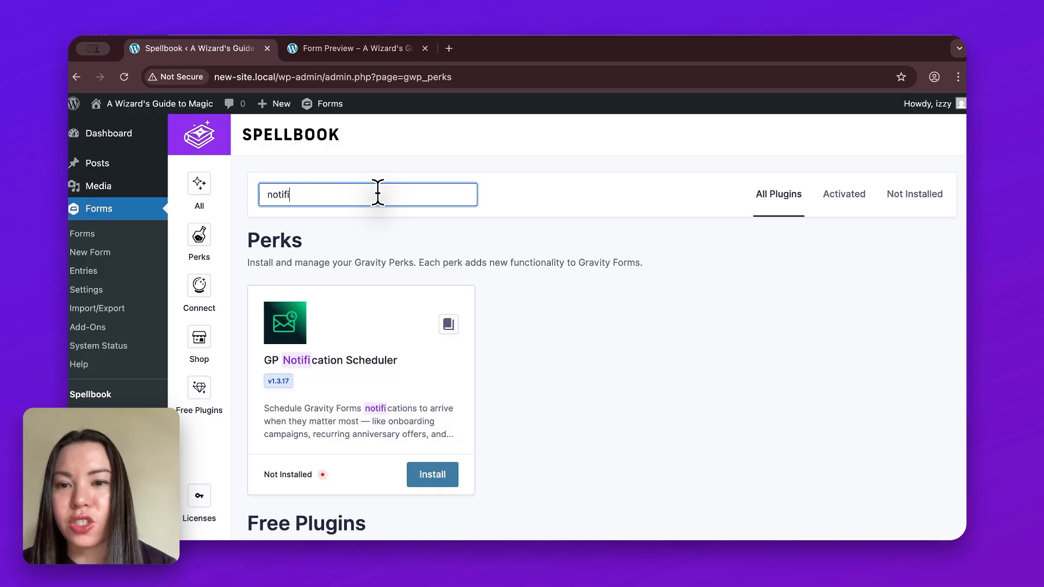
left_click(450, 481)
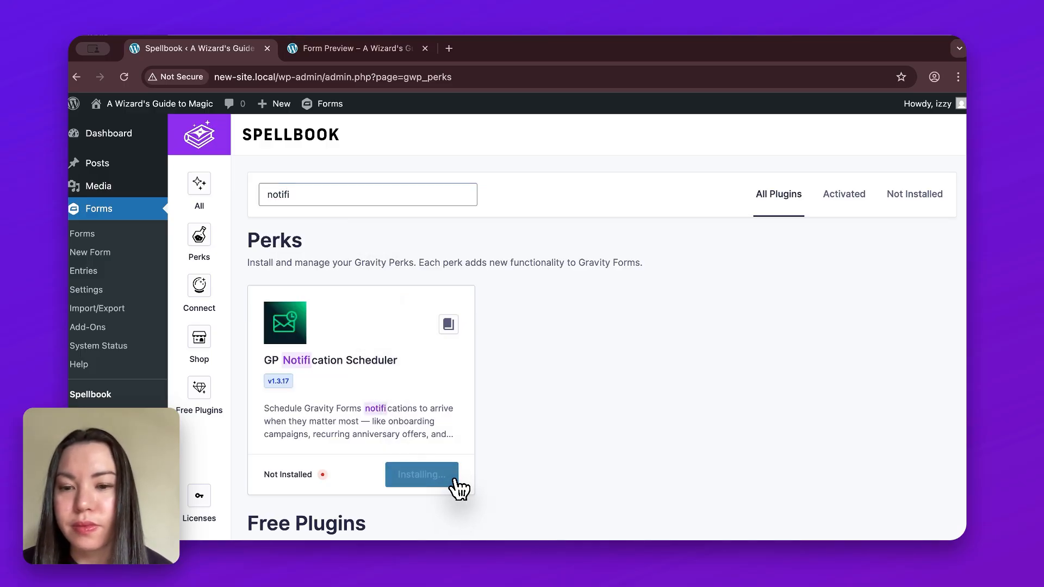
left_click(453, 478)
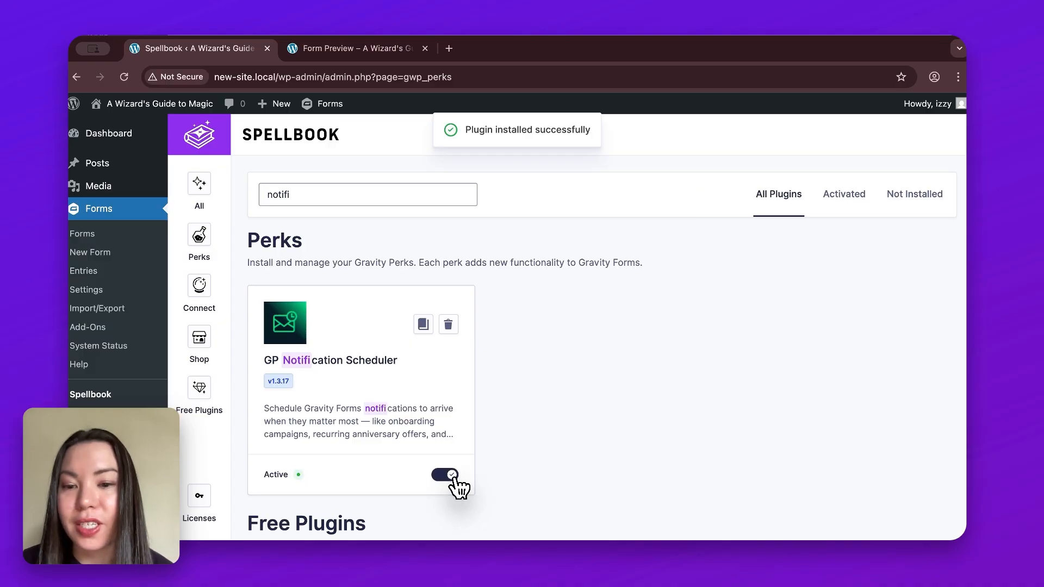
- Add a new notification in the Magical Study Plan V2 form's settings
left_click(134, 235)
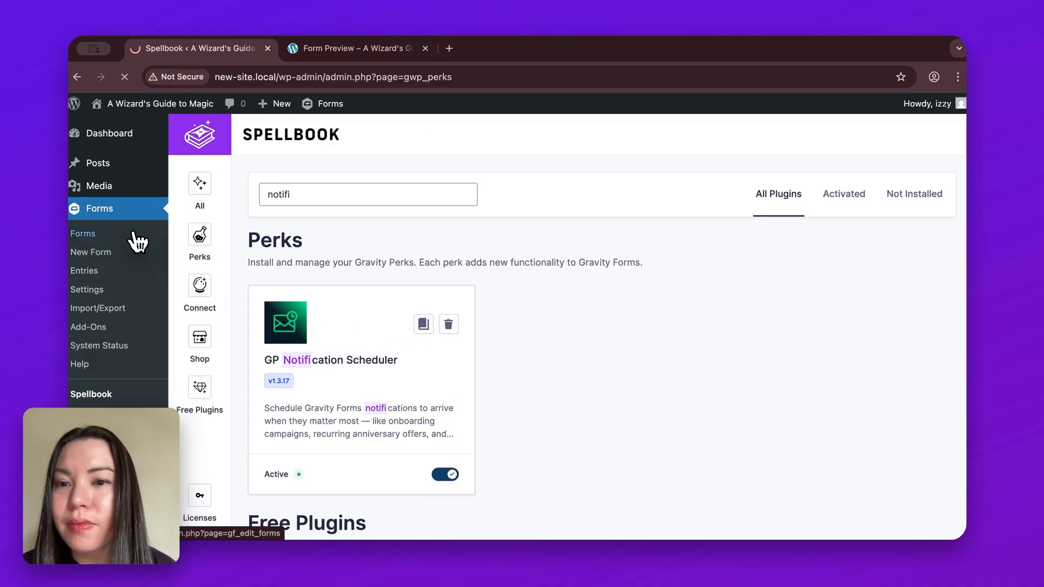
mouse_move(348, 341)
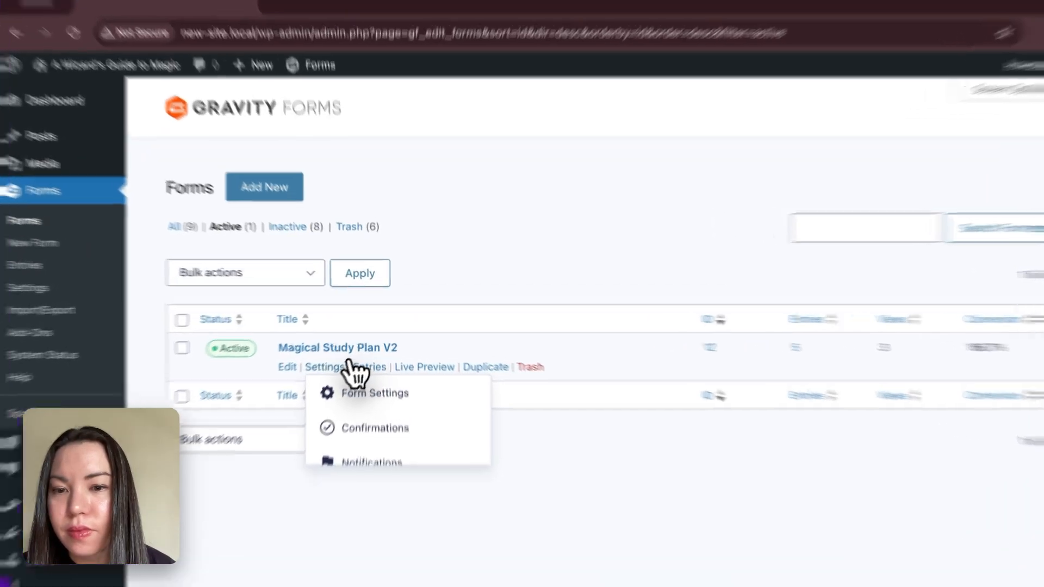
left_click(346, 367)
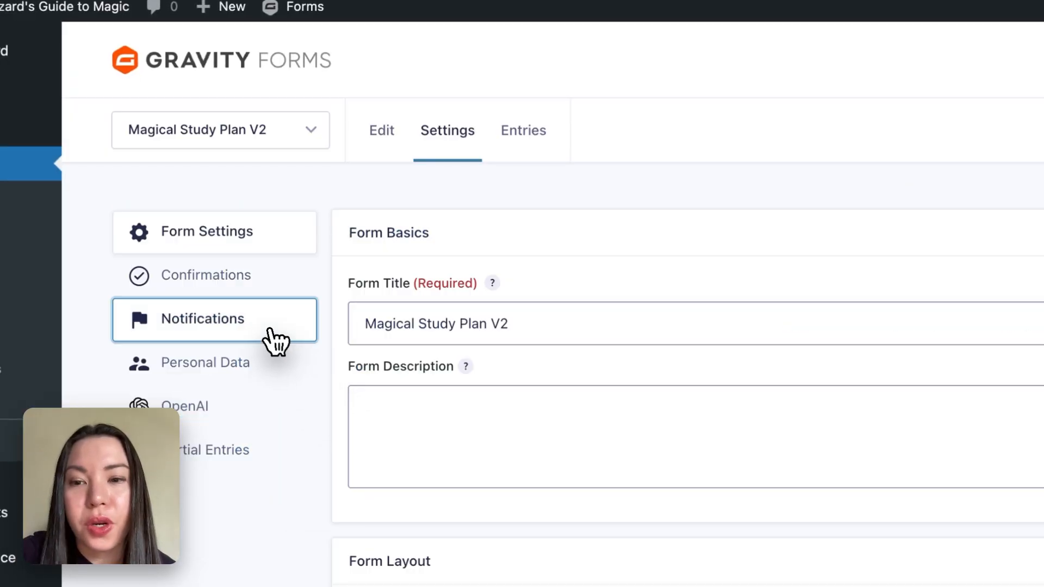
left_click(274, 341)
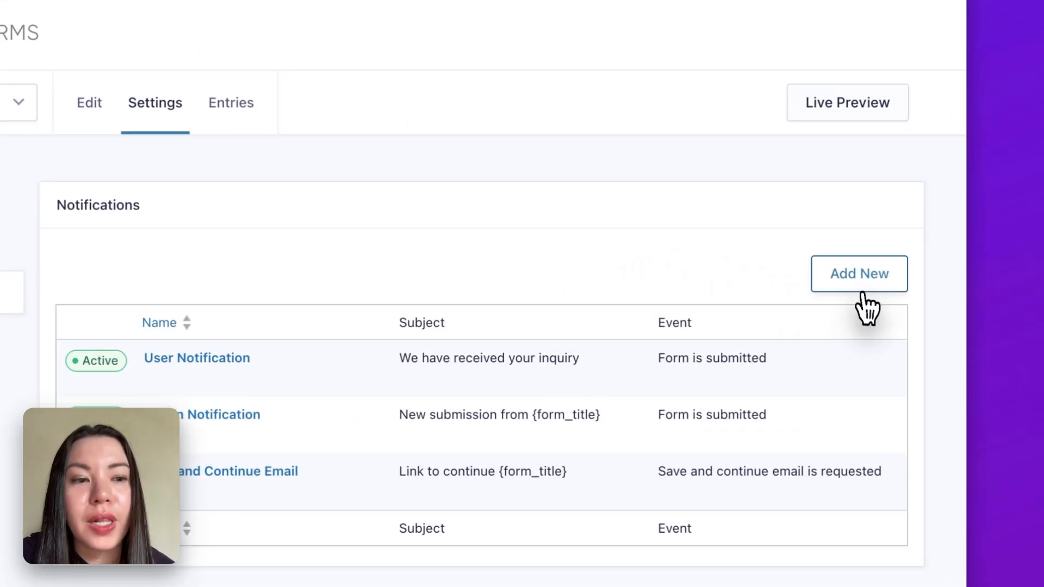
left_click(861, 288)
- Name the notification "Email Follow Up" and set its event to Partial Entries: Saved
left_click(687, 209)
type("Email Follow Up")
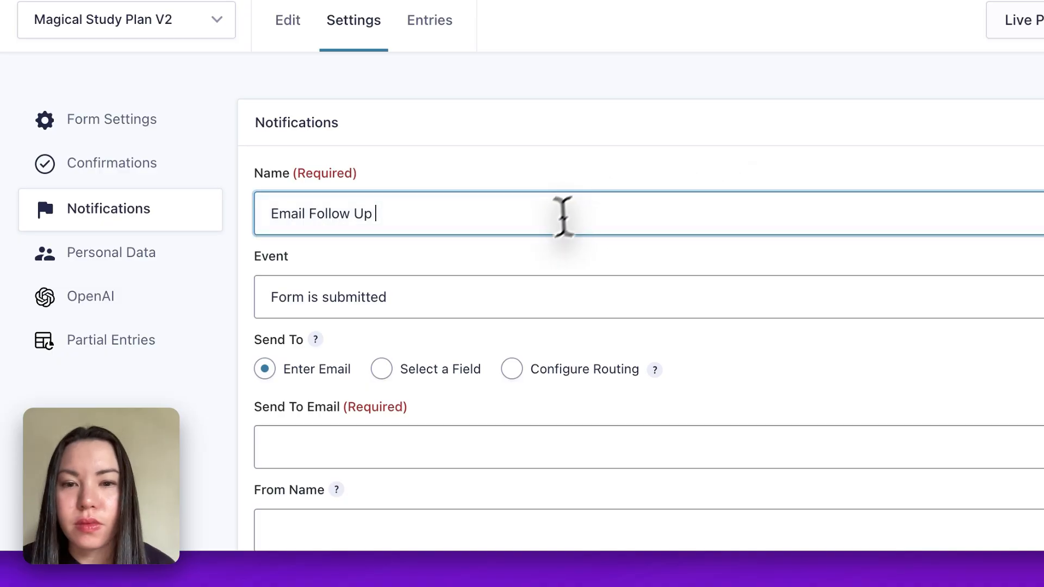
left_click(524, 304)
left_click(525, 360)
left_click(523, 412)
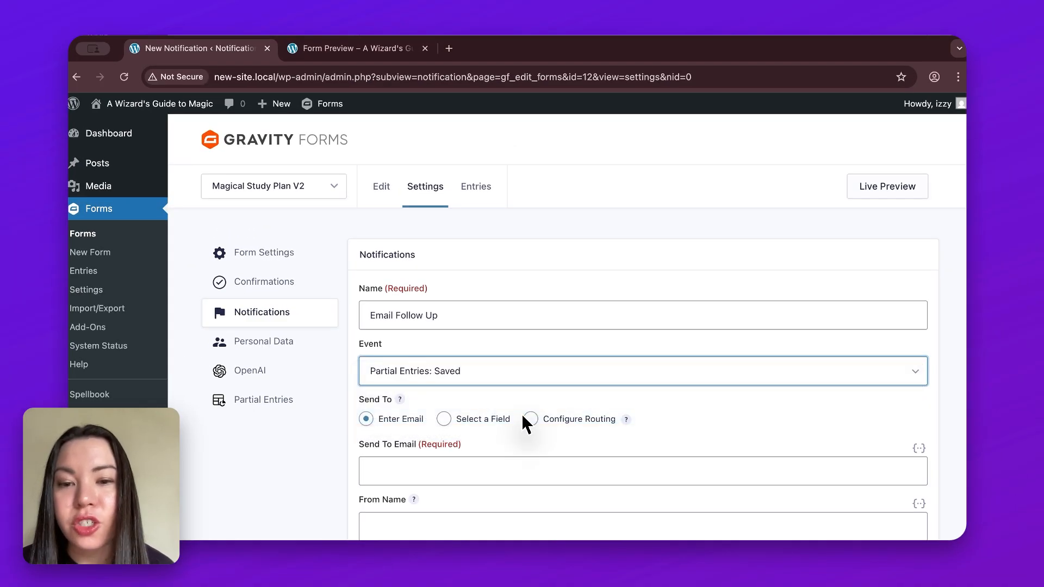
- Set the notification's Send To Email to the merge tag of the form's required Email field
scroll(821, 384, "down", 3)
scroll(828, 373, "down", 2)
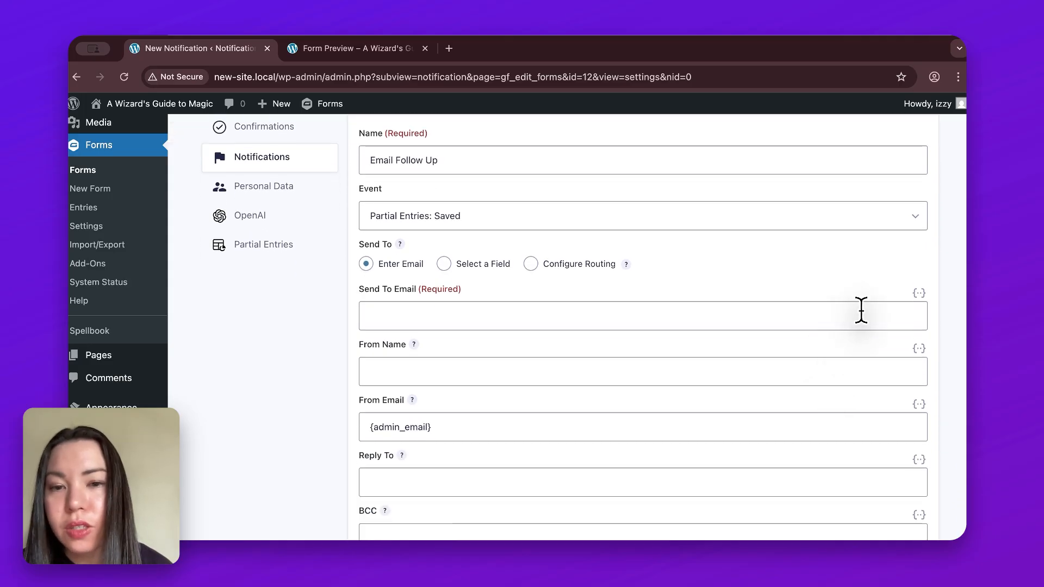
left_click(918, 294)
type("email")
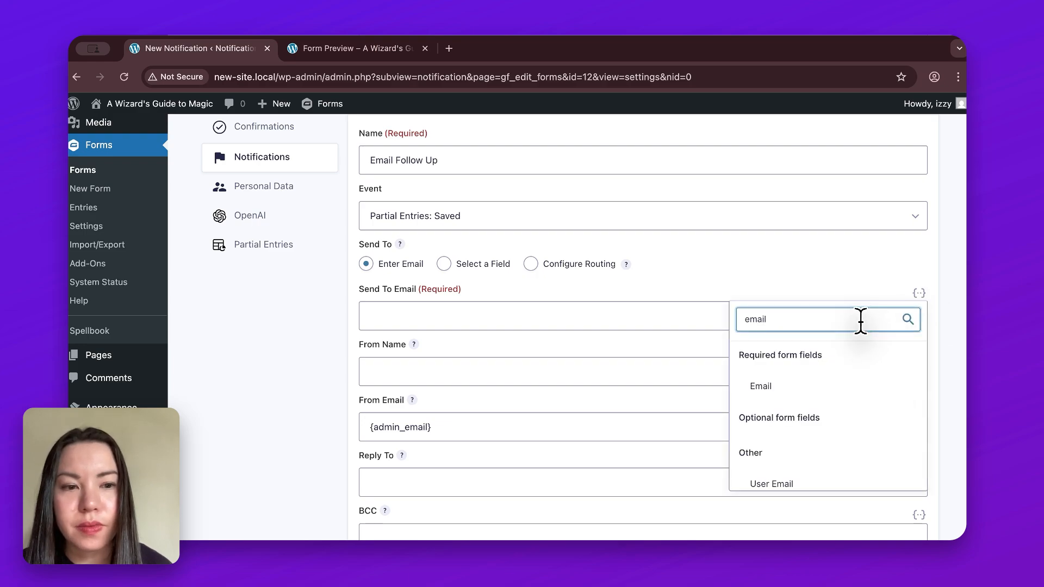
left_click(818, 386)
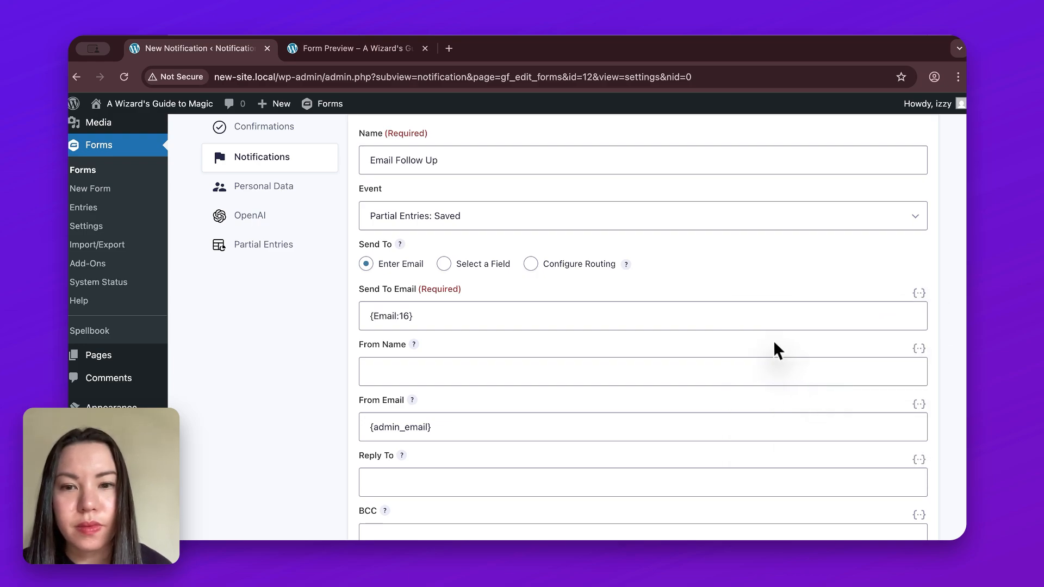
- Enter the sender's first name as From Name and replace the From Email with the sender's e-mail address
left_click(506, 373)
type("Izzy")
left_click(521, 419)
key("super+a")
type("izzy")
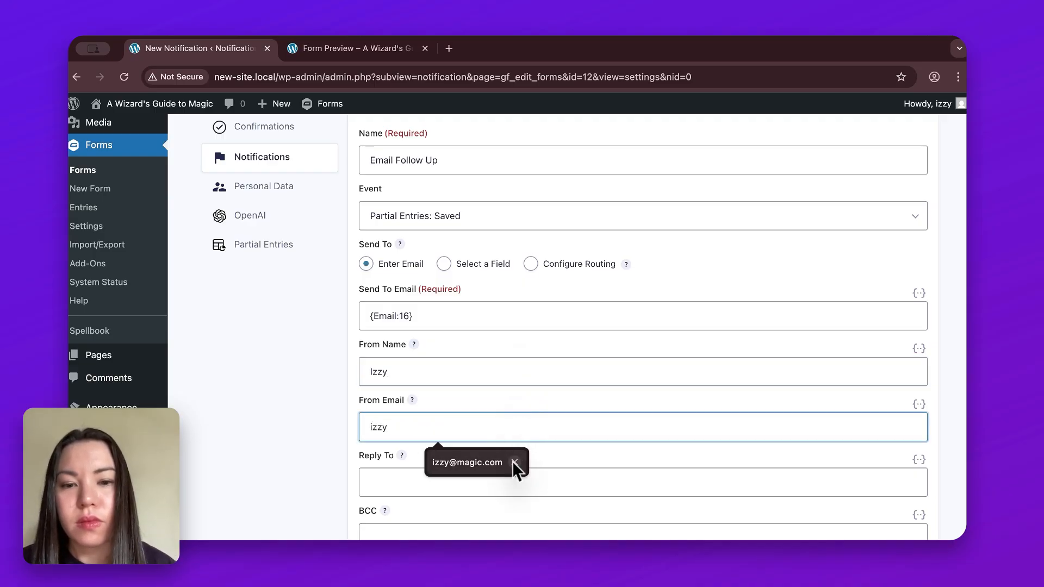
left_click(517, 467)
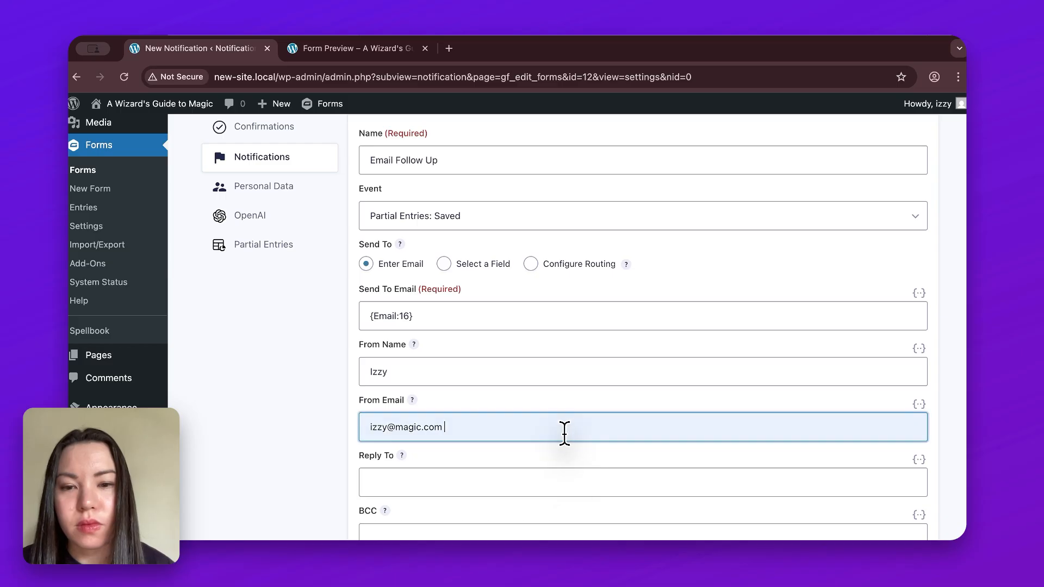
left_click(568, 460)
- Set the notification's subject to "Oops you forgot to complete the form"
scroll(568, 452, "down", 5)
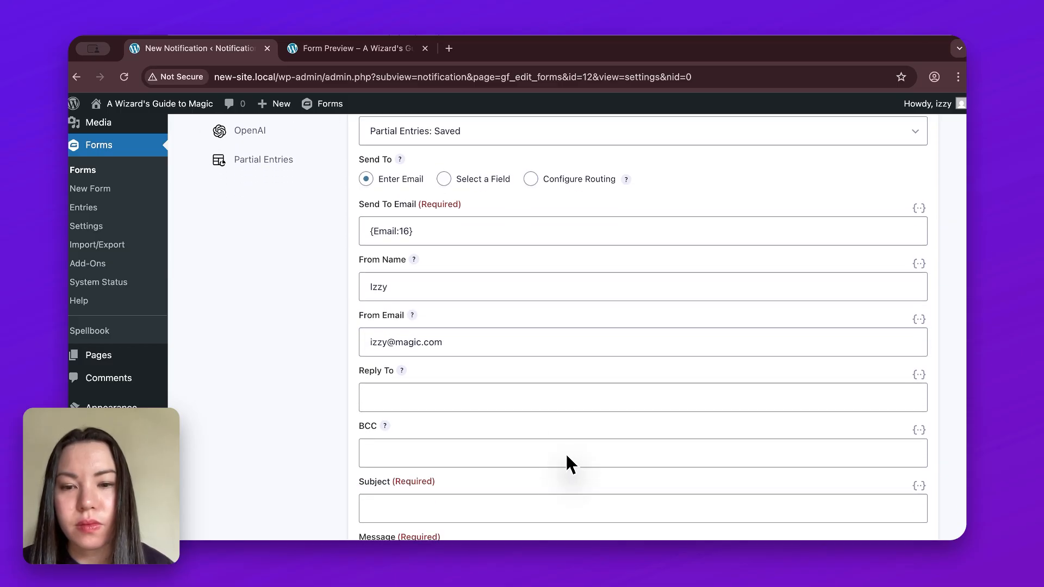
scroll(563, 364, "down", 3)
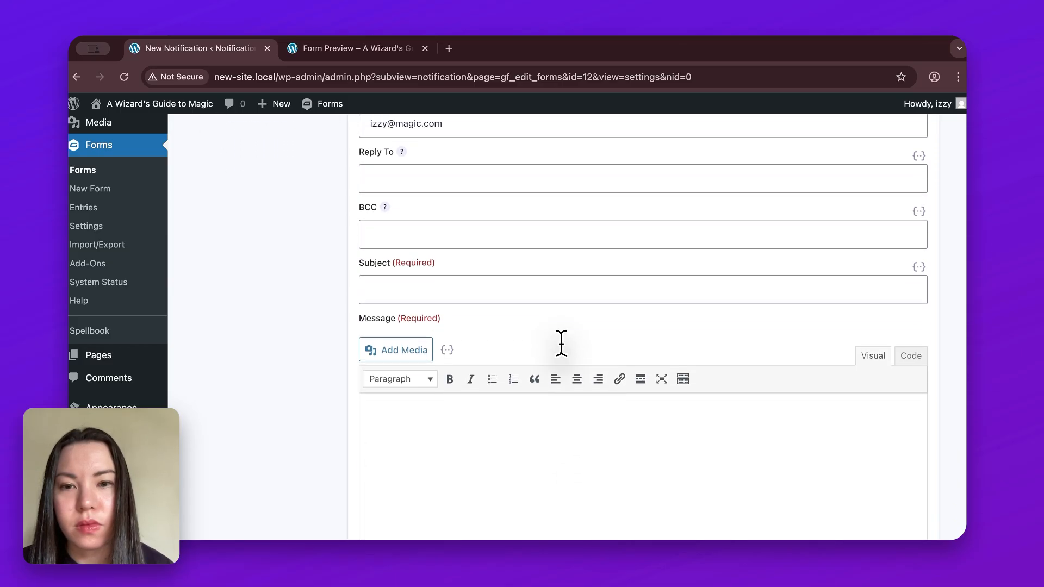
left_click(740, 207)
type("Oo")
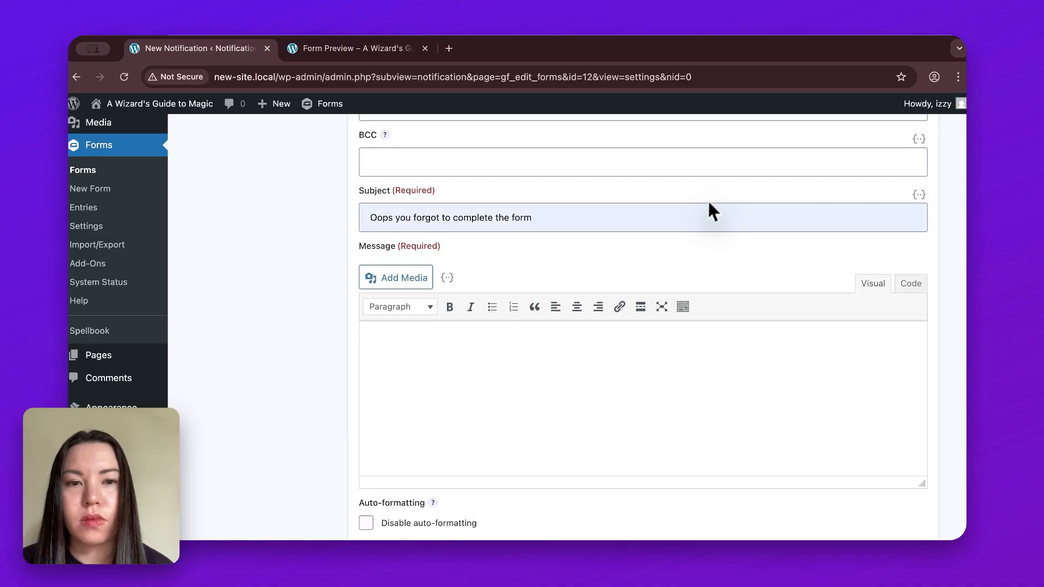
- Start the notification message with the greeting "Hi" followed by the merge tag of the form's Name (First) field
left_click(571, 351)
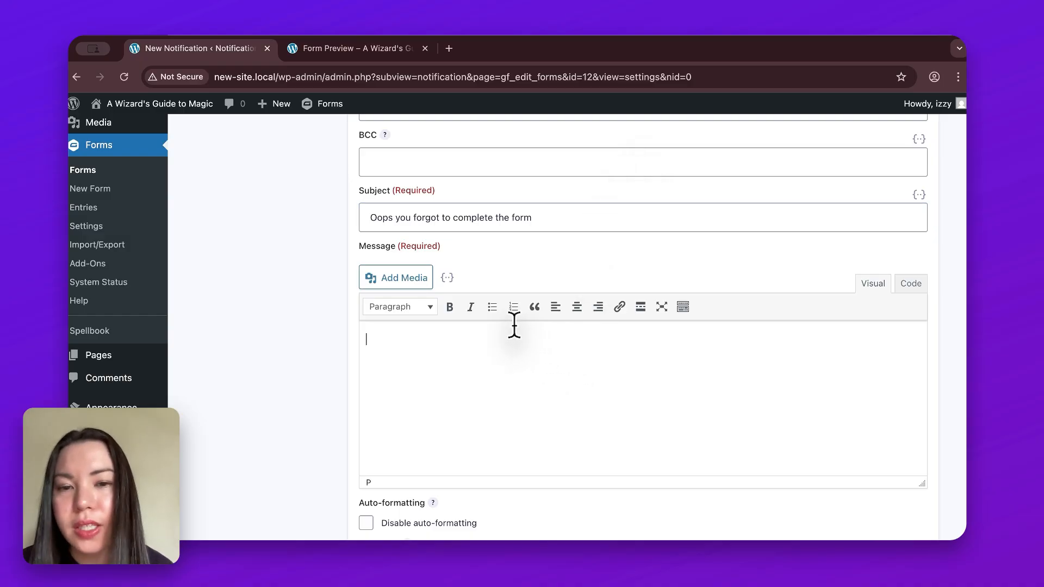
type("Hi")
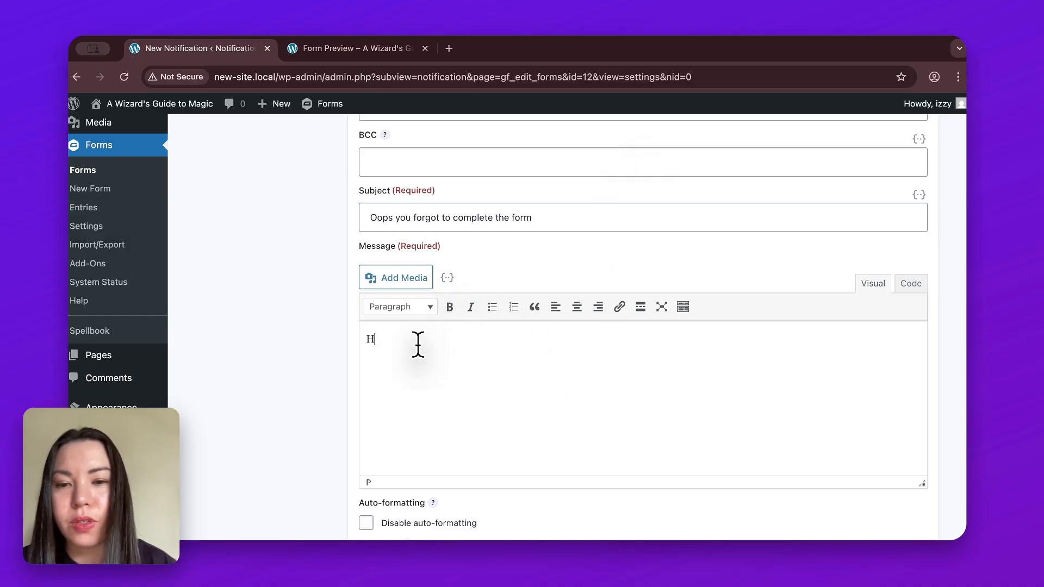
left_click(447, 278)
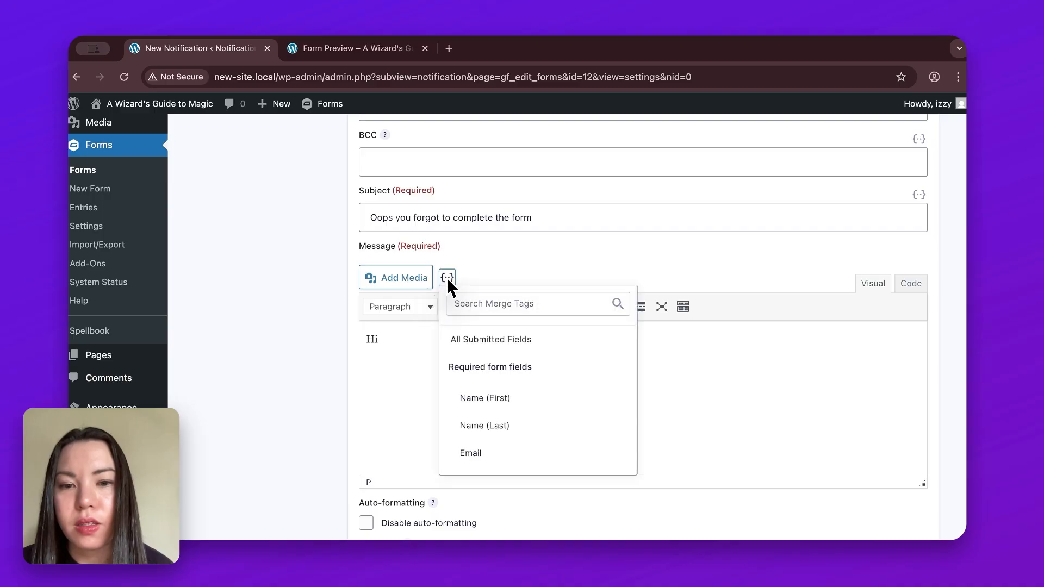
left_click(485, 395)
- Add the line "You forgot to complete your Magical Study Plan form." to the message, a blank line below the greeting
key("Return")
key("Return")
type("You forgot to")
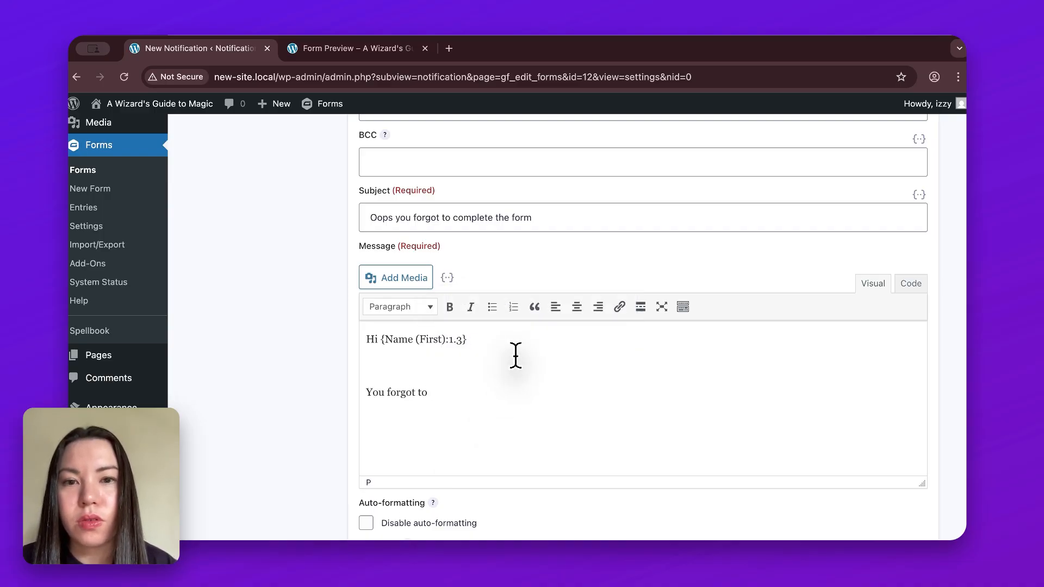
type(" complet")
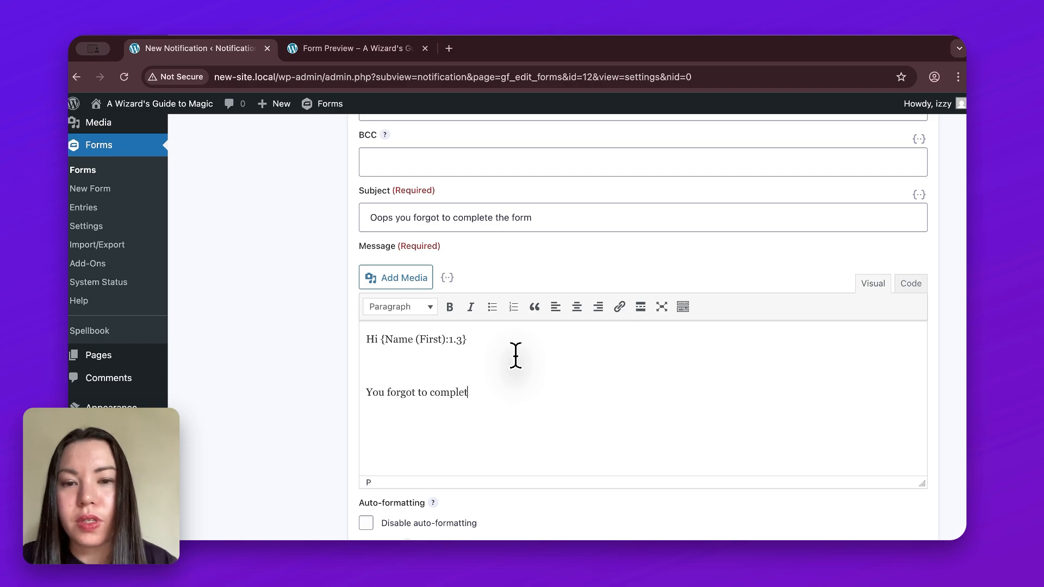
type("e your Ma")
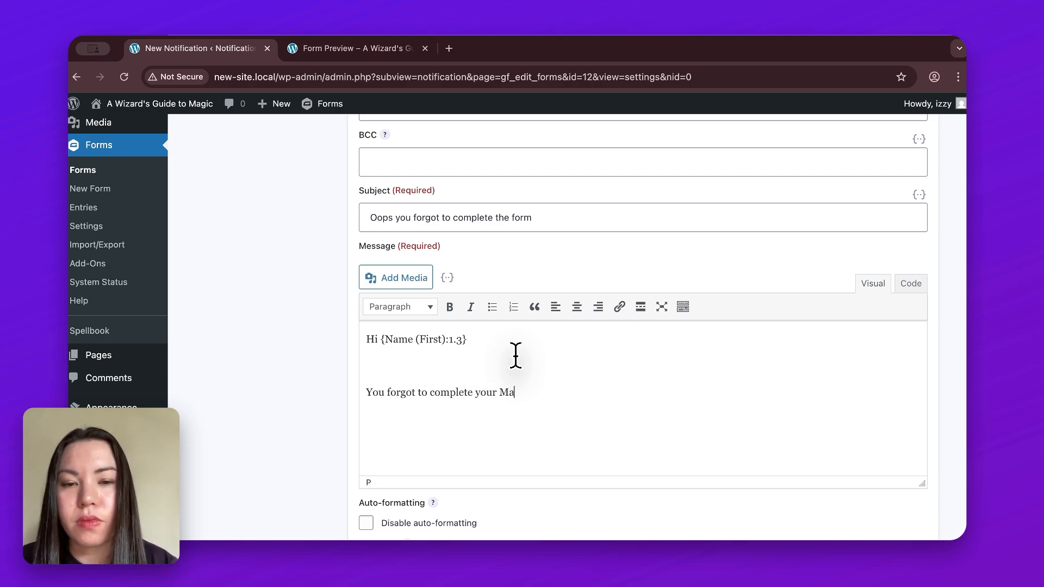
type("gical Study Plan form.")
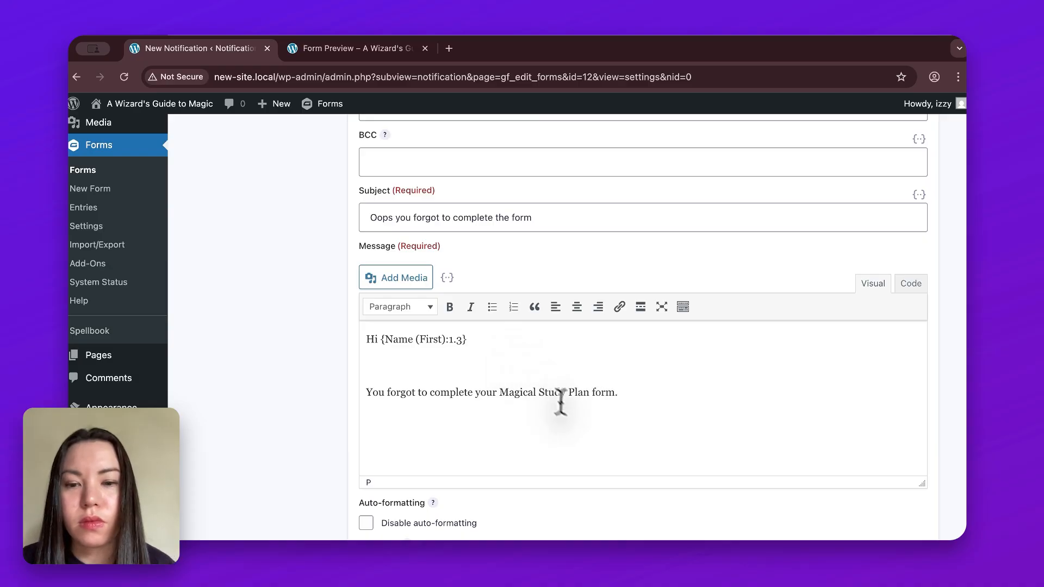
- Schedule the notification with a delay so it is sent after 5 minutes
scroll(577, 419, "down", 3)
scroll(577, 419, "down", 1)
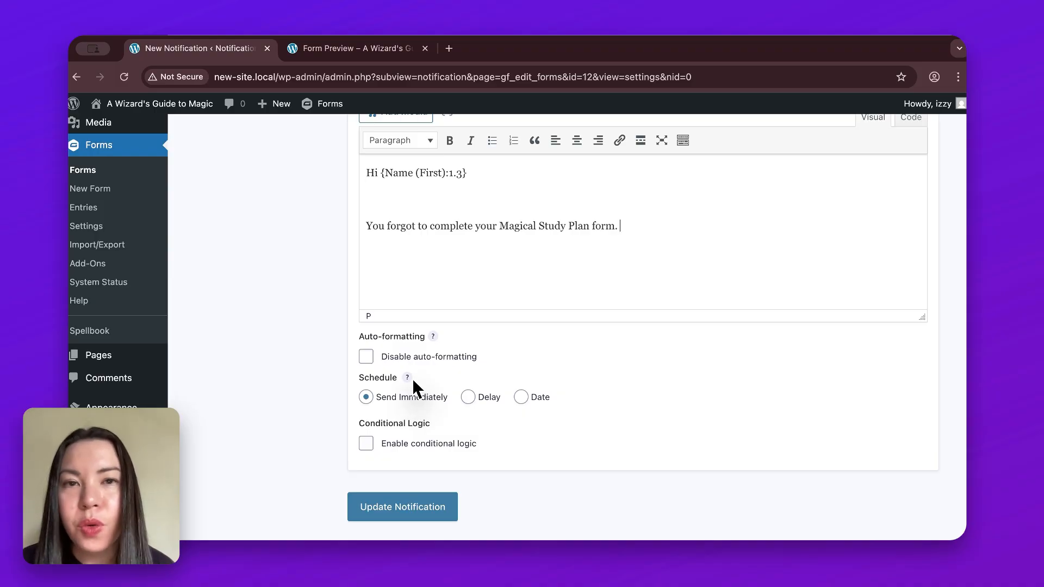
left_click(404, 395)
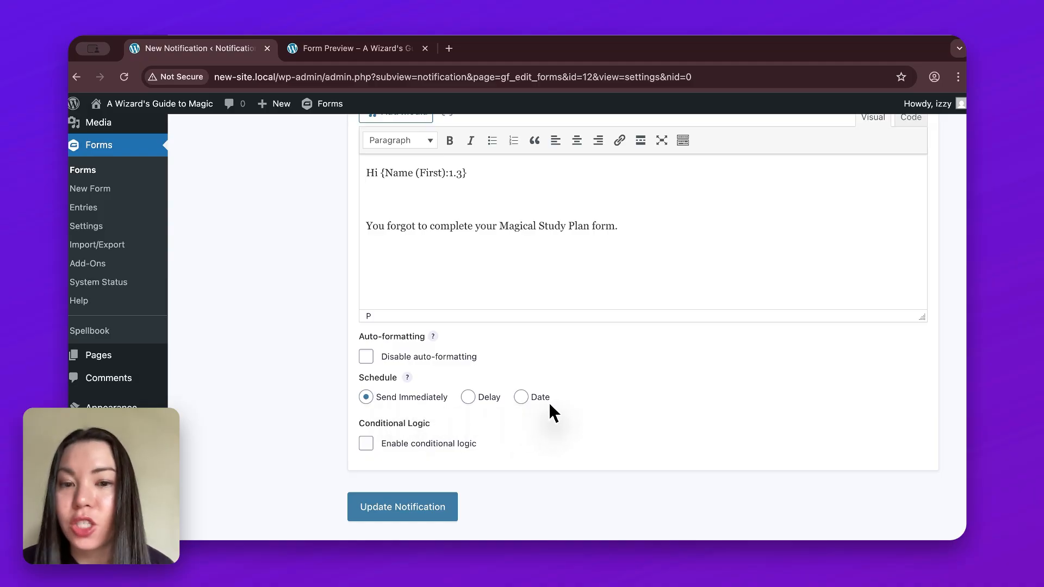
left_click(468, 397)
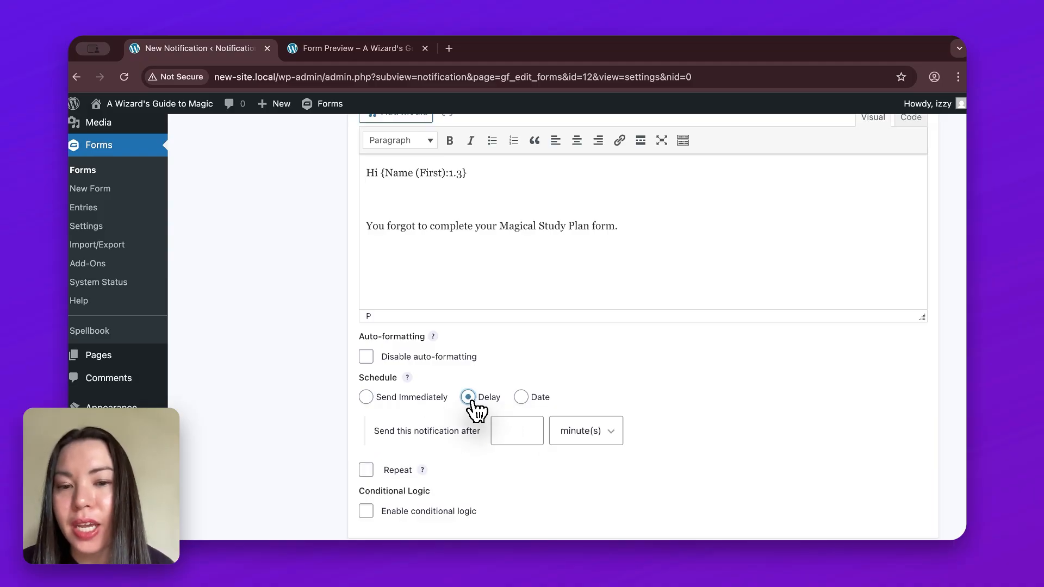
left_click(509, 425)
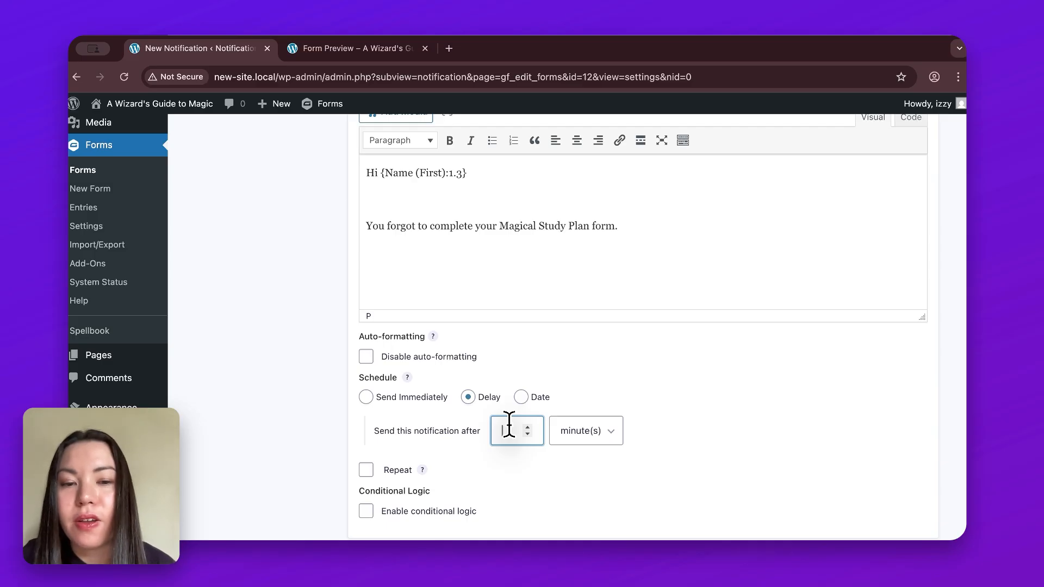
type("5")
left_click(552, 456)
- Enable conditional logic so the notification is sent only if Progress is not Complete, and update the notification
scroll(550, 454, "down", 3)
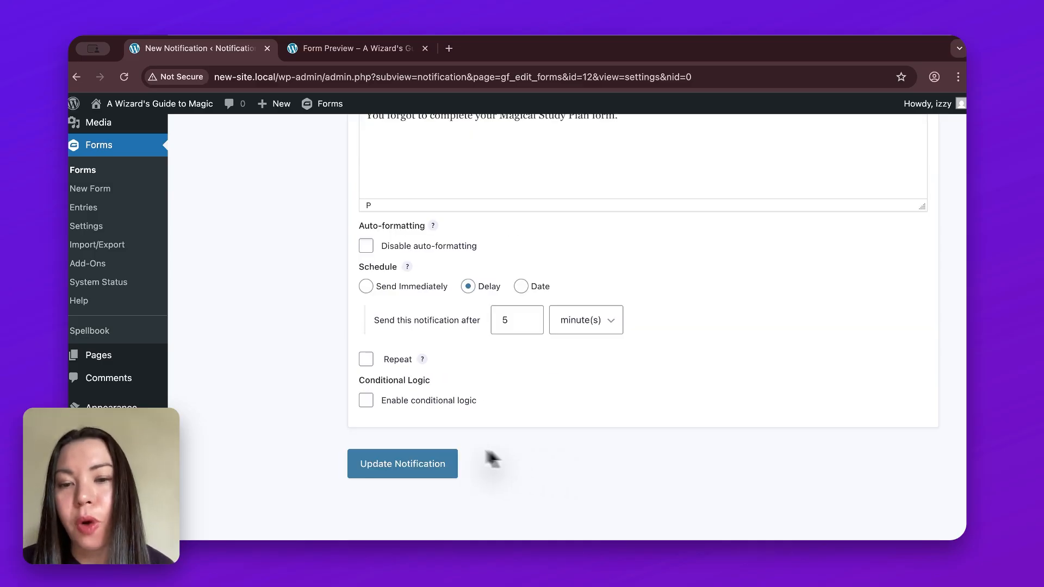
left_click(366, 401)
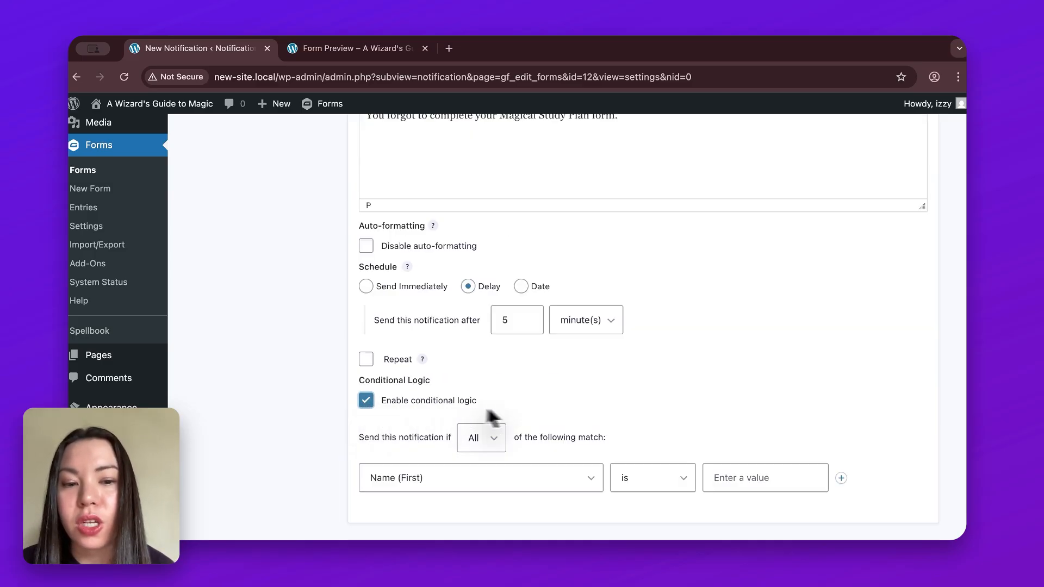
left_click(506, 477)
left_click(549, 526)
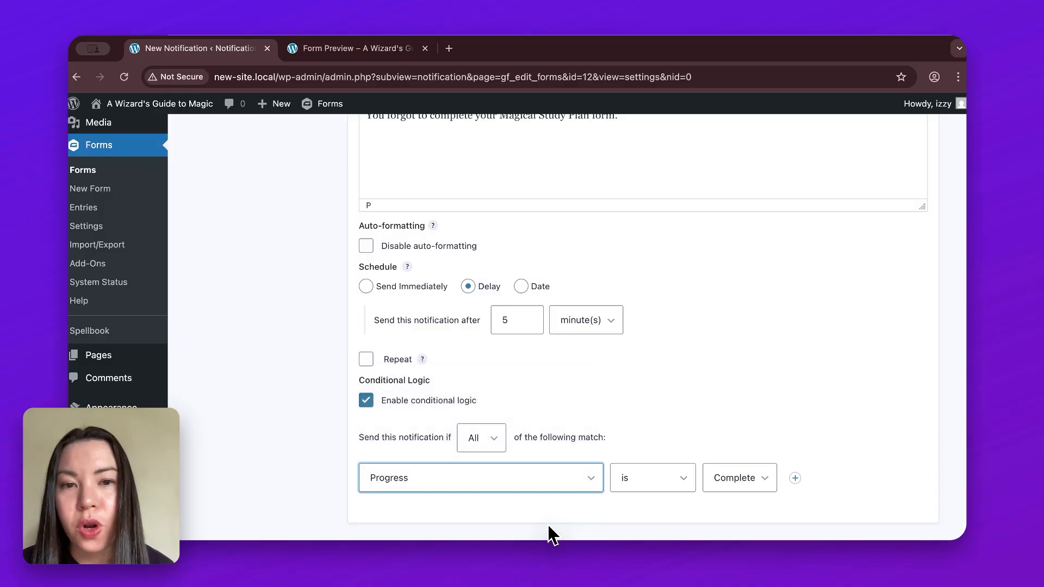
left_click(642, 487)
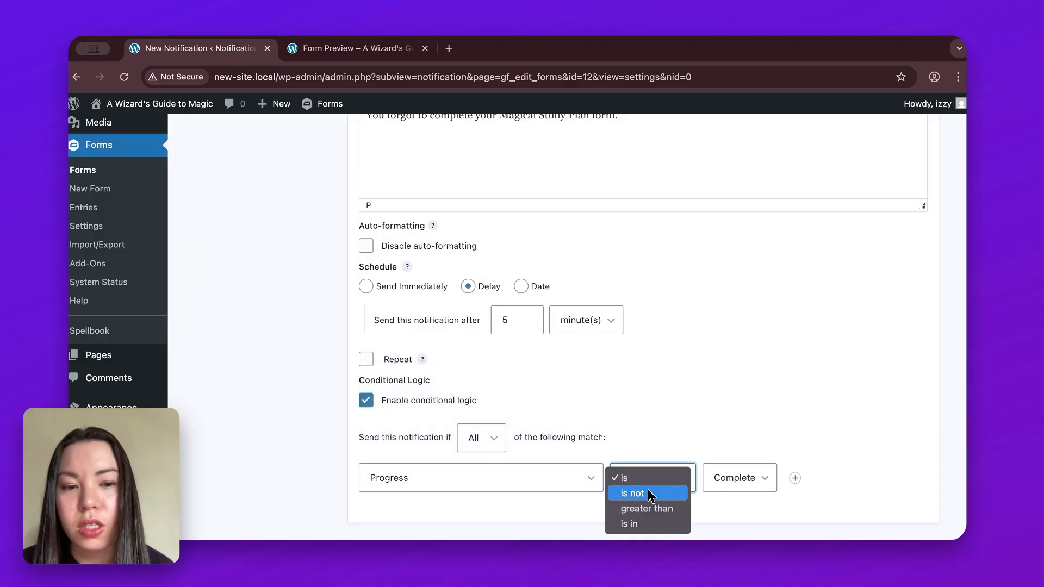
left_click(649, 495)
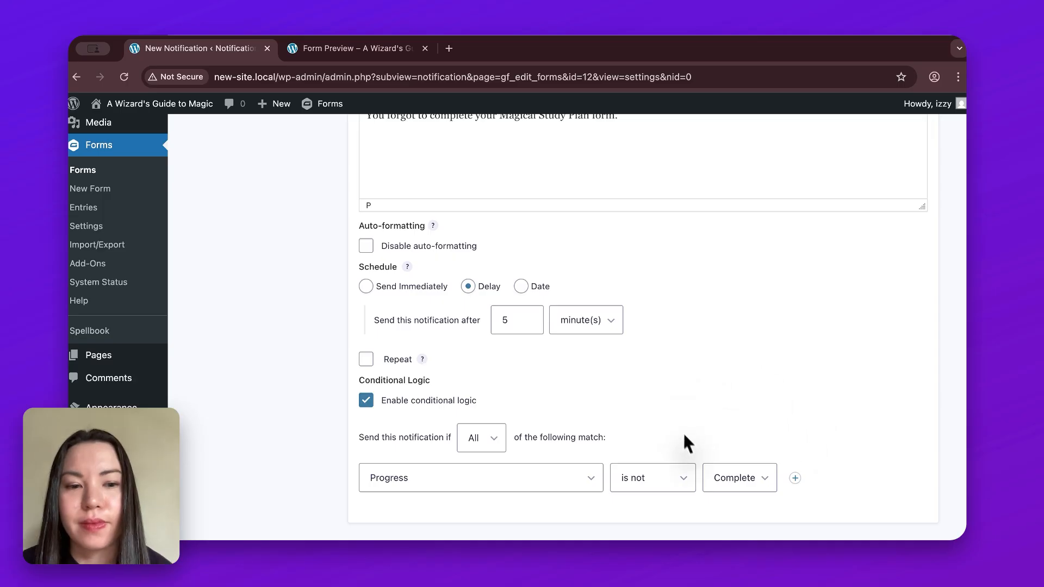
scroll(804, 499, "down", 1)
scroll(803, 498, "down", 4)
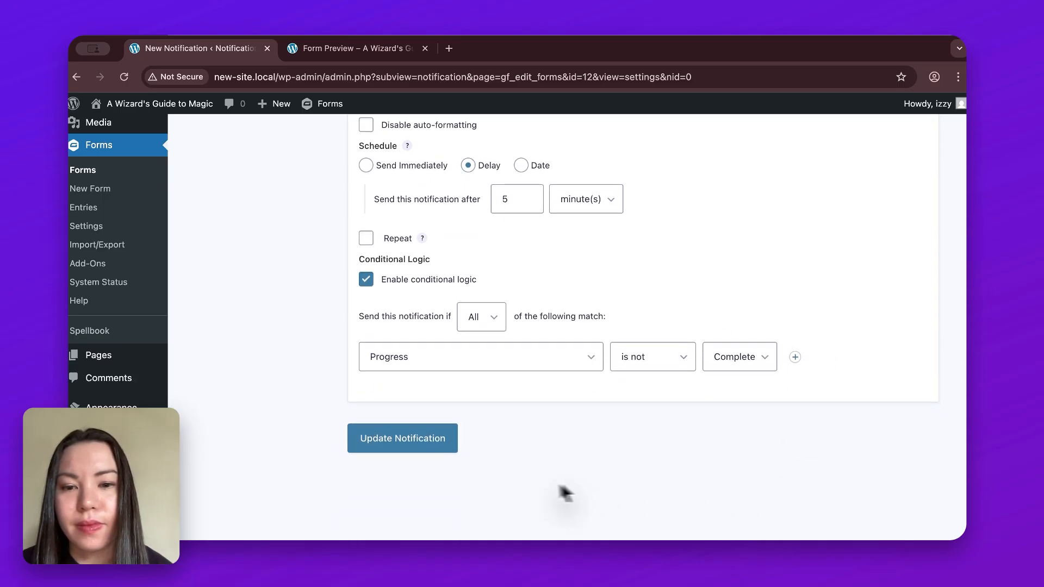
left_click(450, 455)
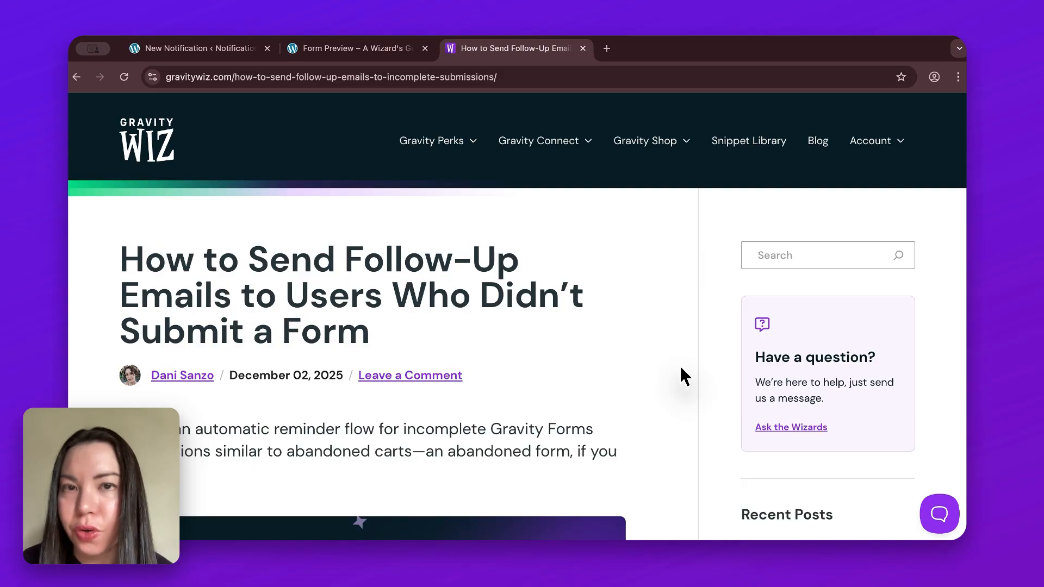
- Open the active Twenty Twenty-Five theme's functions.php in the Theme File Editor
scroll(684, 375, "down", 10)
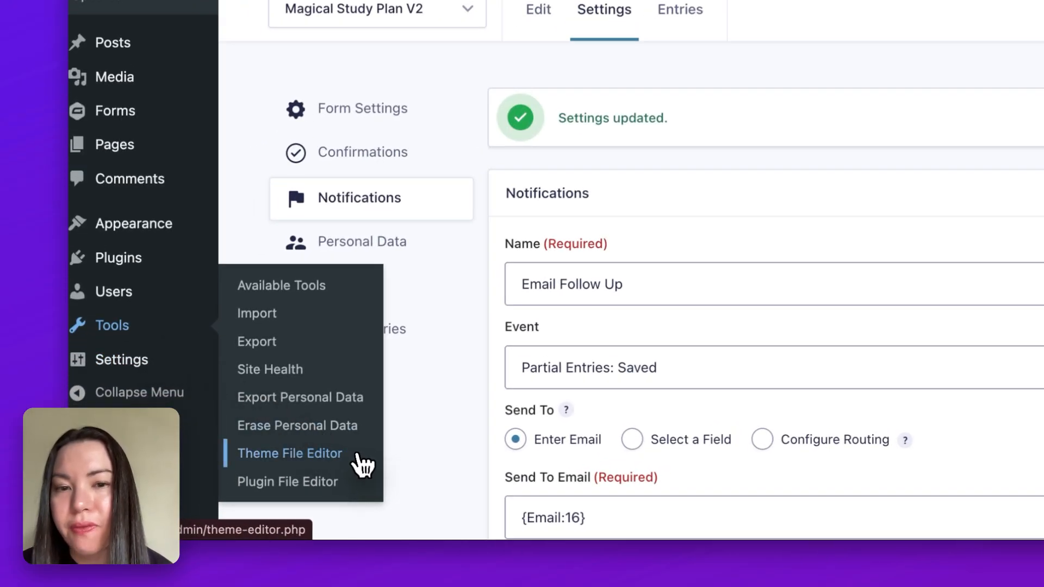
left_click(374, 468)
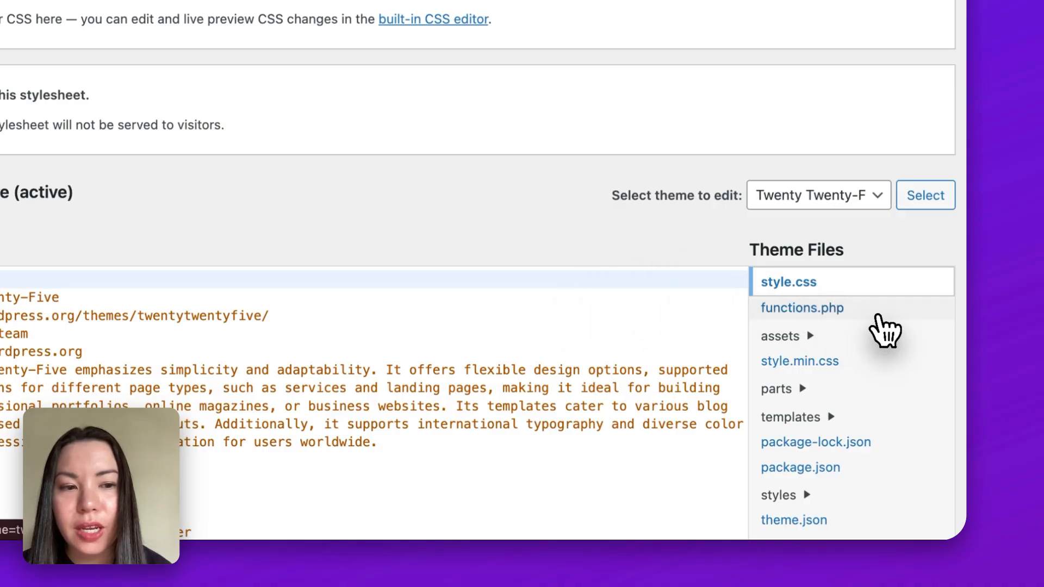
left_click(878, 315)
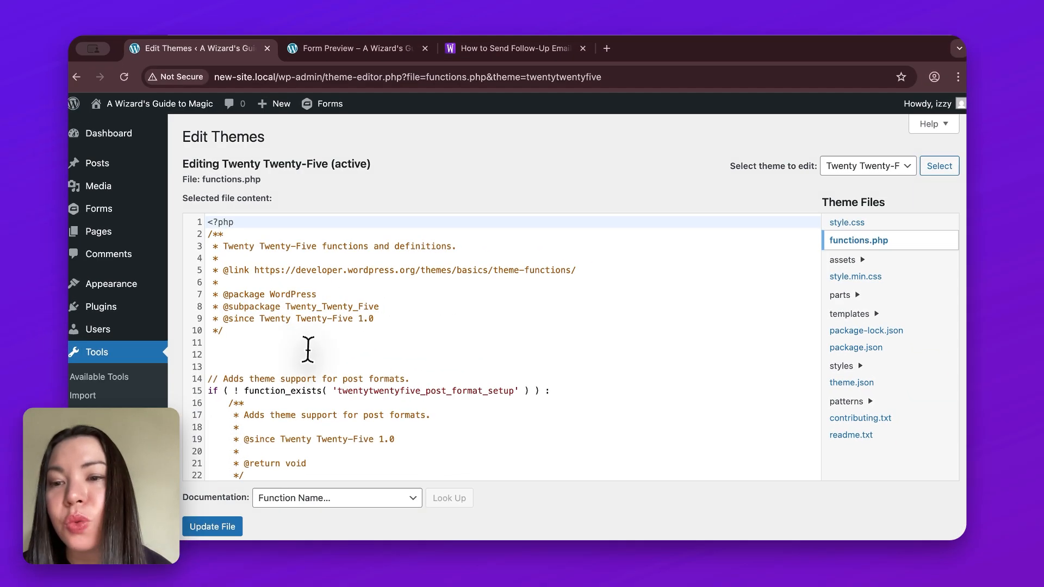
- Paste add_filter( 'gpns_evaluate_conditional_logic_on_send', '__return_true' ); below the header comment in functions.php, add a blank line above it, and update the file
left_click(307, 350)
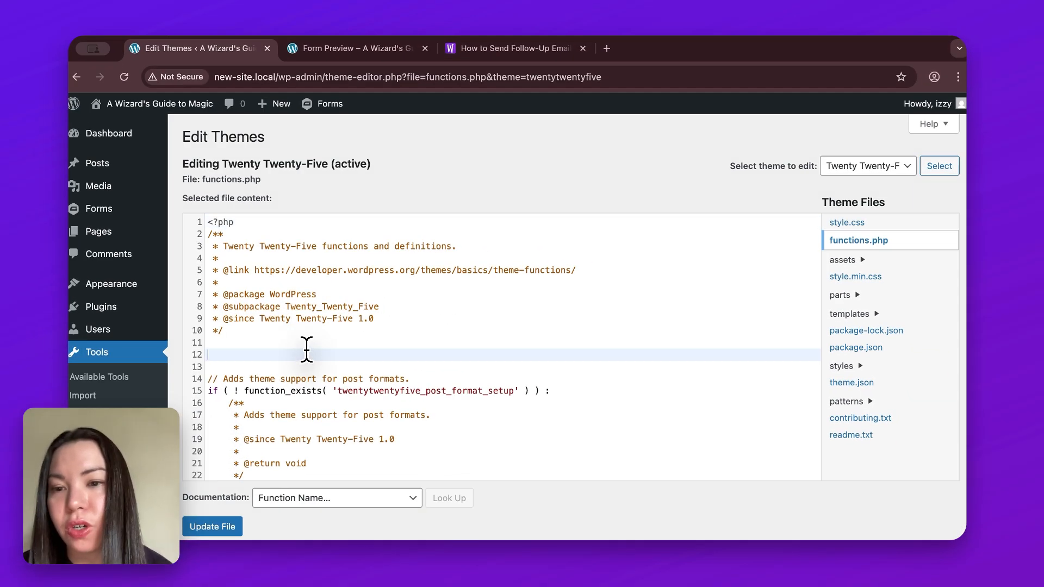
left_click(287, 342)
type("add_filter( 'gpns_evaluate_conditional_logic_on_send', '__return_true' );")
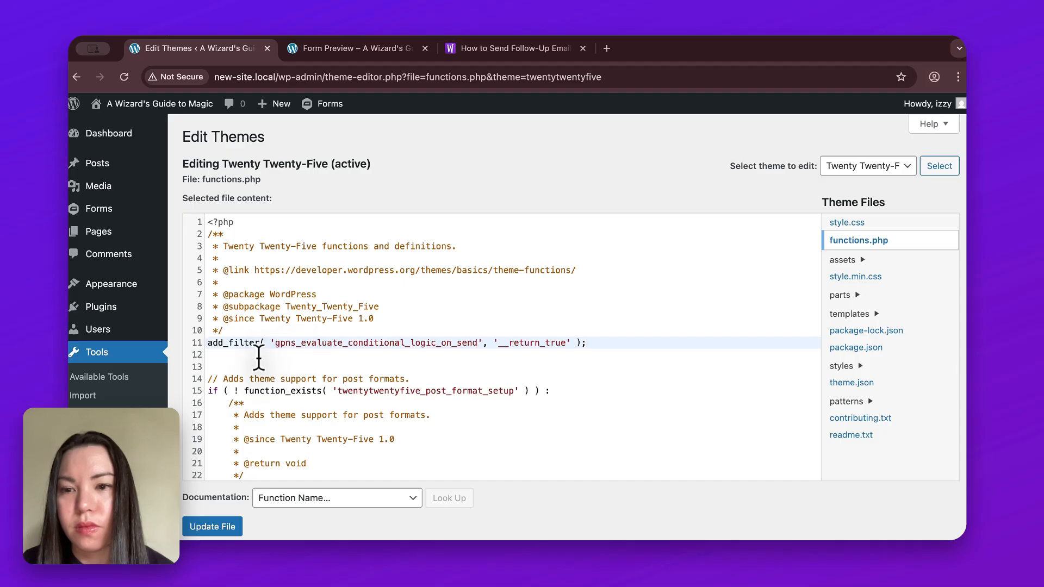
key("Return")
left_click(240, 530)
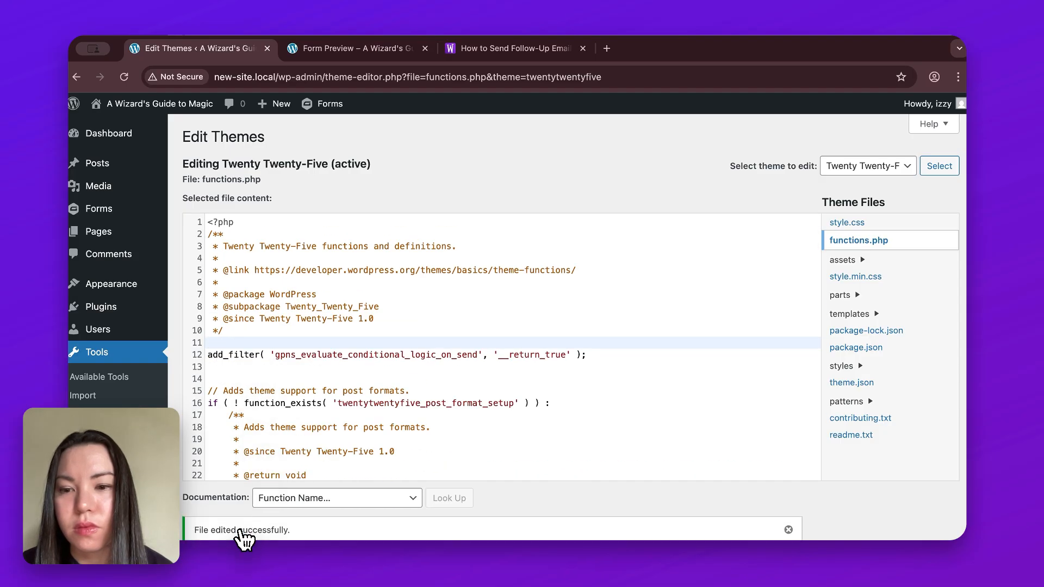
- Go to the Gravity Forms list and open the live preview of the Magical Study Plan V2 form
scroll(368, 185, "down", 1)
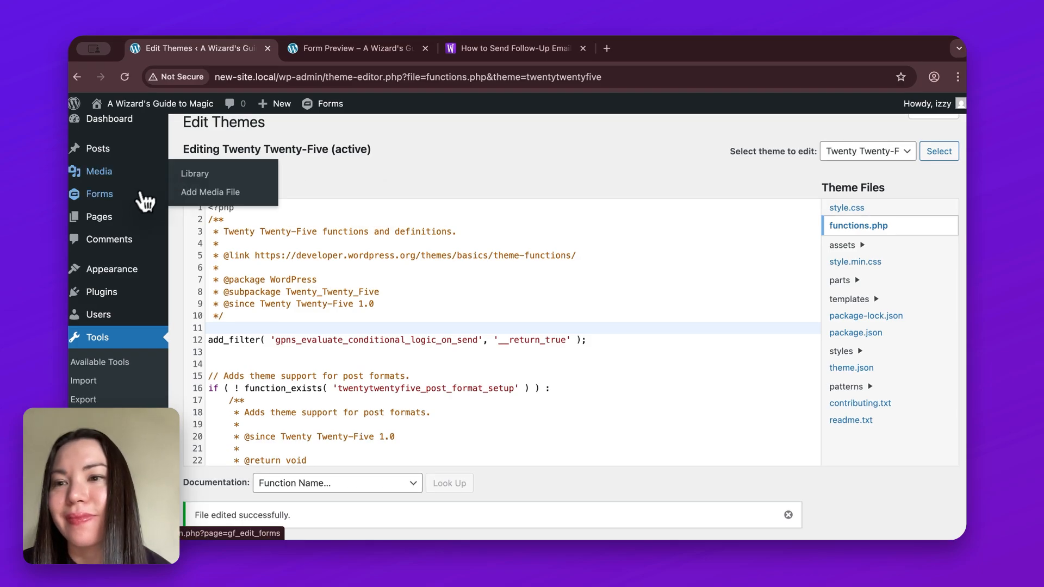
mouse_move(137, 198)
left_click(238, 202)
mouse_move(389, 357)
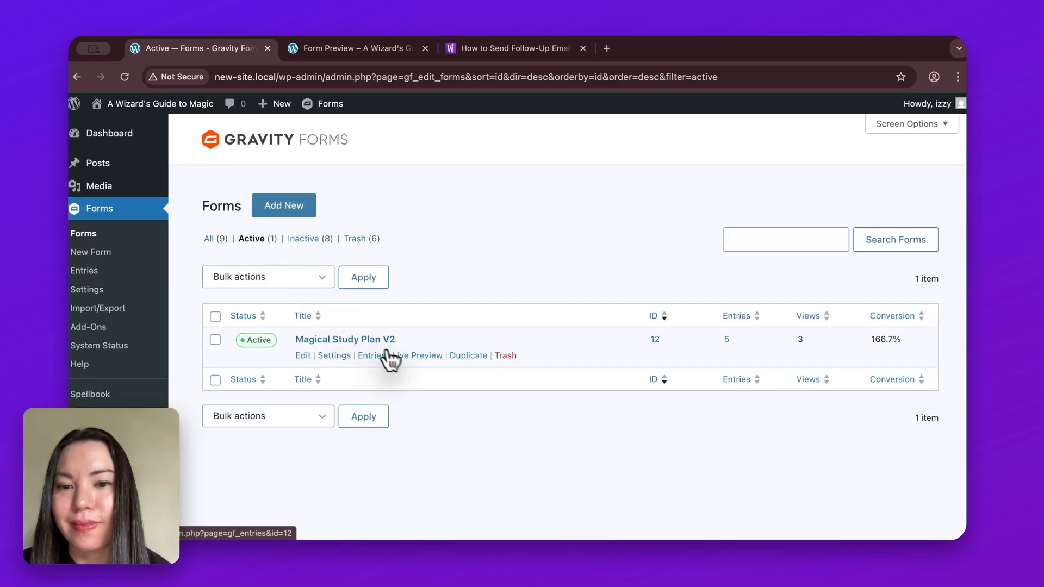
left_click(436, 359)
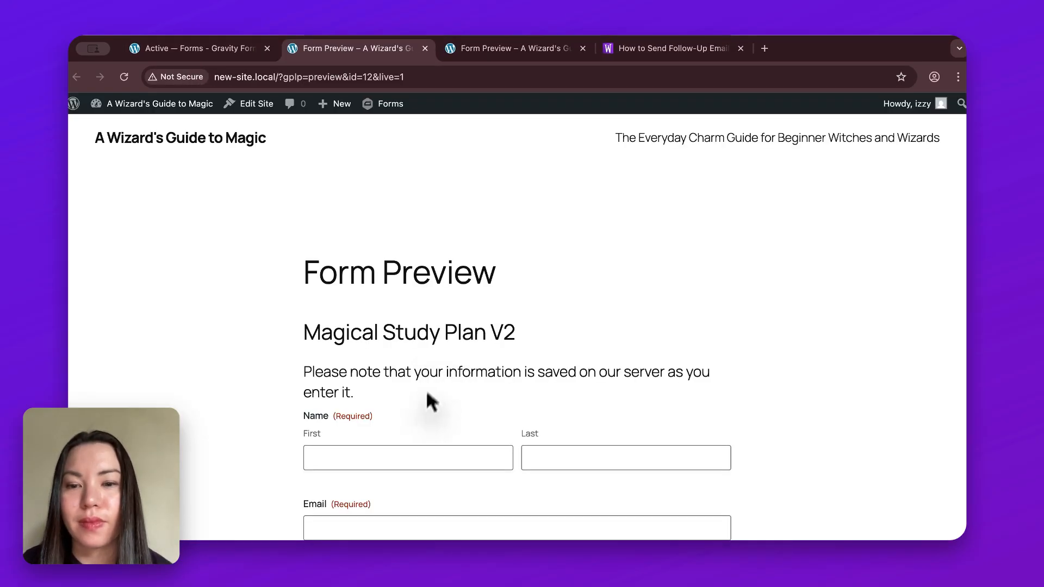
- Enter the test student's first and last name in the form's Name field
scroll(421, 422, "down", 3)
left_click(434, 366)
type("Daisy")
left_click(588, 362)
type("Galaa")
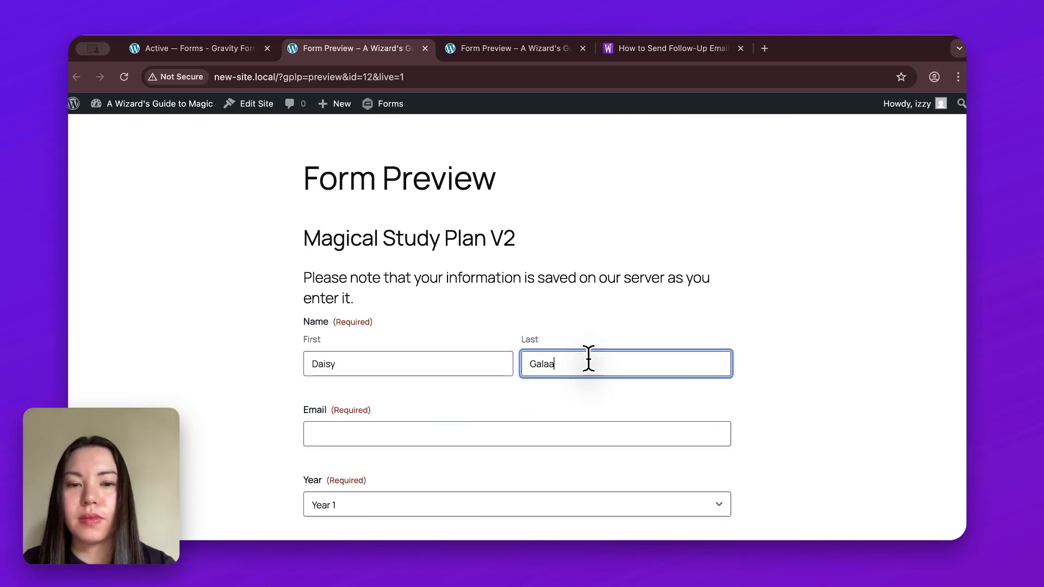
key("BackSpace")
type("xy")
left_click(660, 396)
- Fill in the test student's e-mail address in the form's Email field
left_click(621, 424)
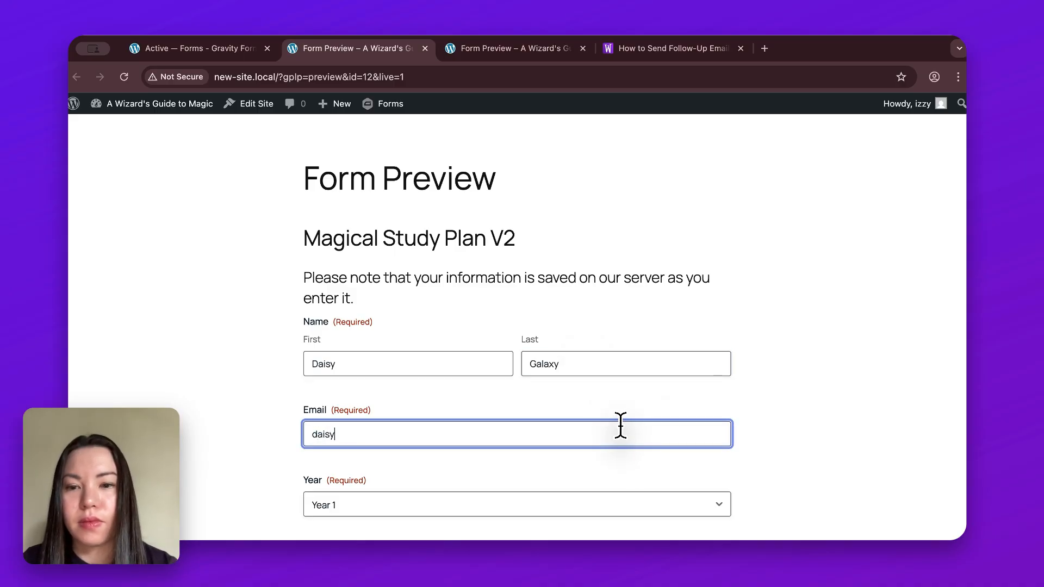
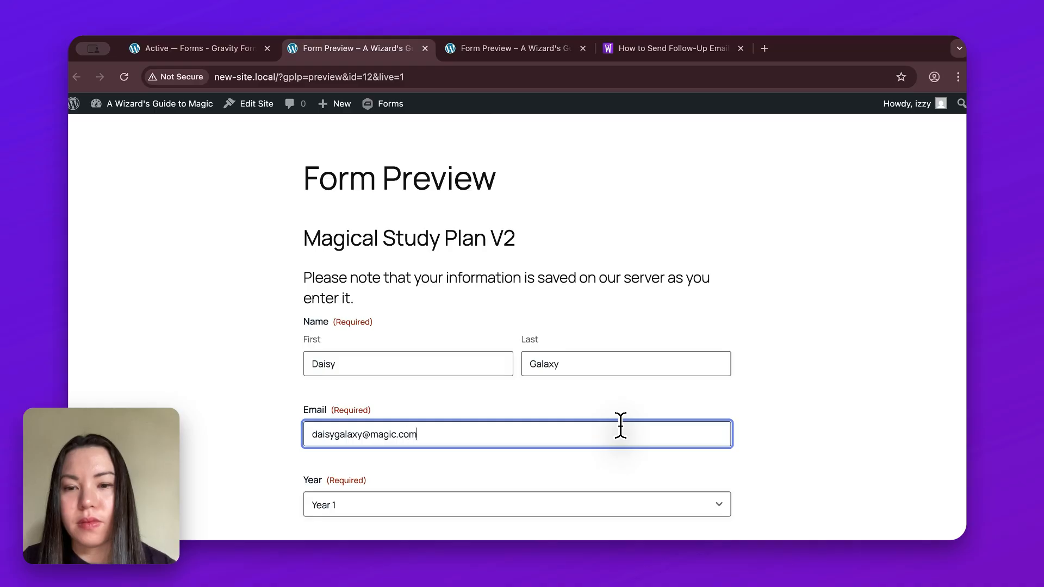
left_click(658, 463)
- Choose Year 3 as the year and Healing as the specialization
scroll(657, 463, "down", 1)
scroll(657, 467, "down", 2)
left_click(704, 389)
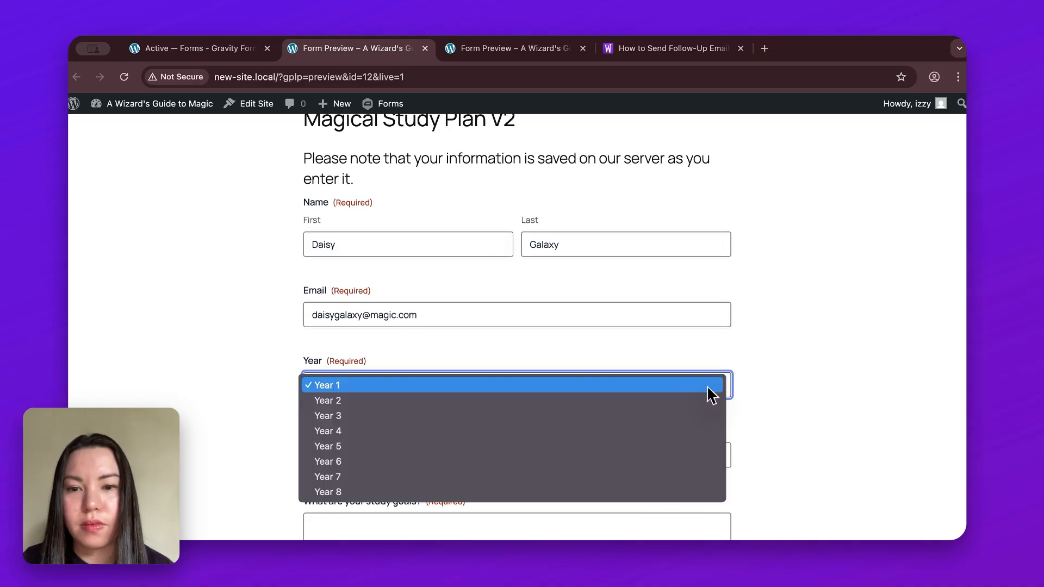
left_click(697, 415)
scroll(768, 441, "down", 2)
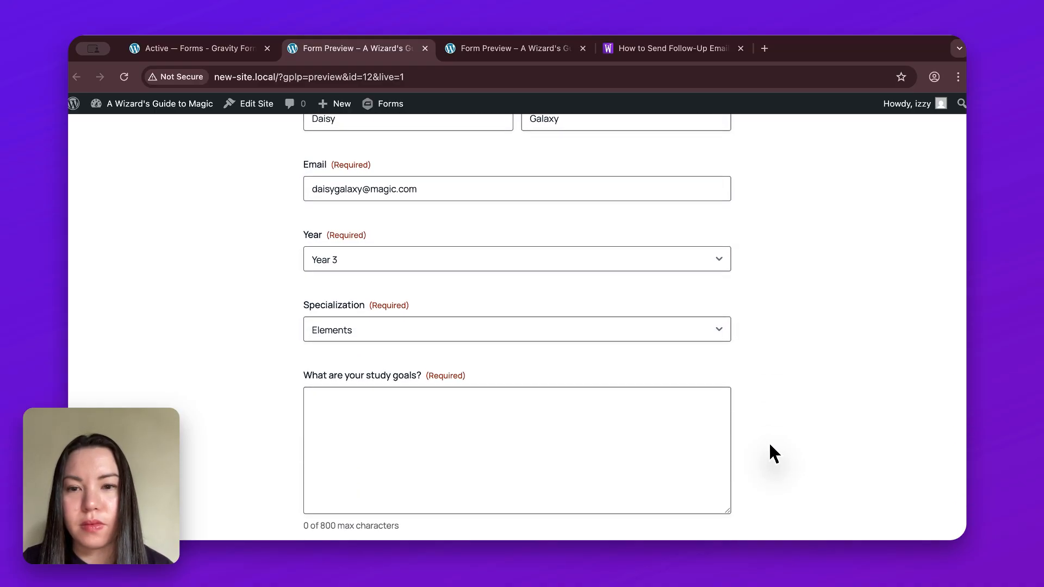
left_click(717, 333)
left_click(711, 346)
- Answer the study goals question with "I want to get better at healing.."
left_click(654, 466)
type("I")
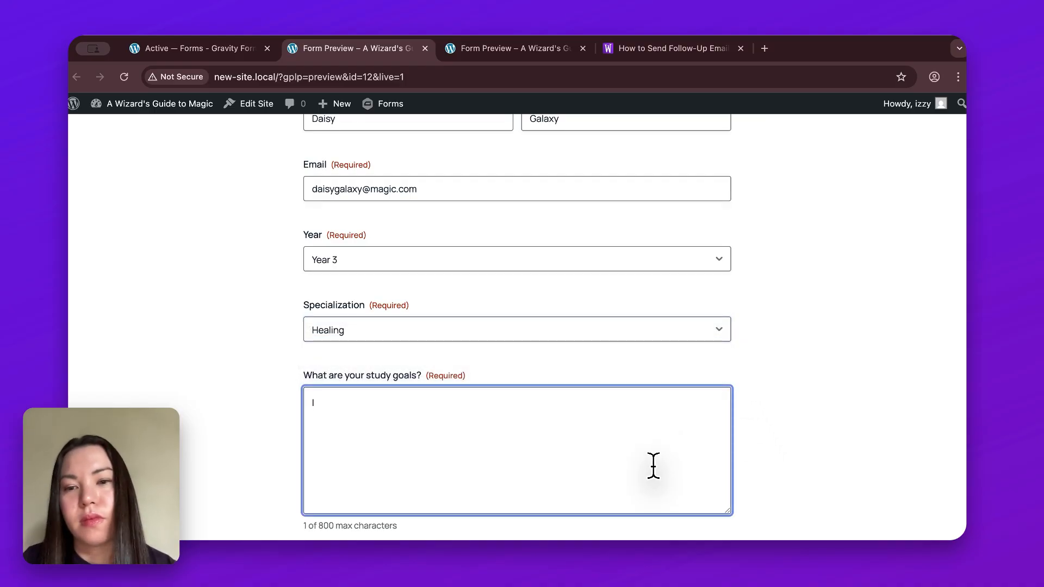
type(" want to")
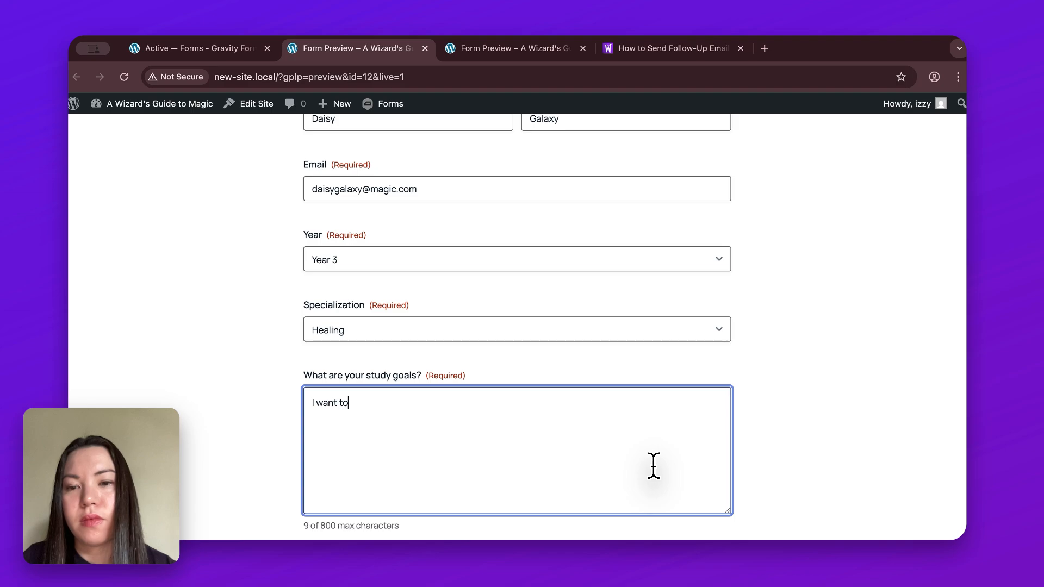
type(" get better at h")
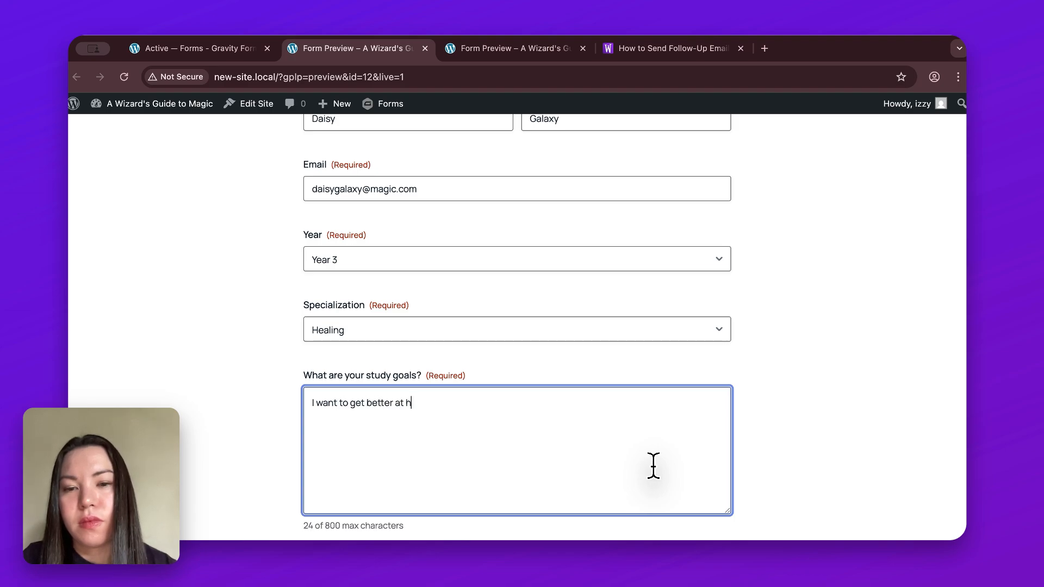
type("ealing...")
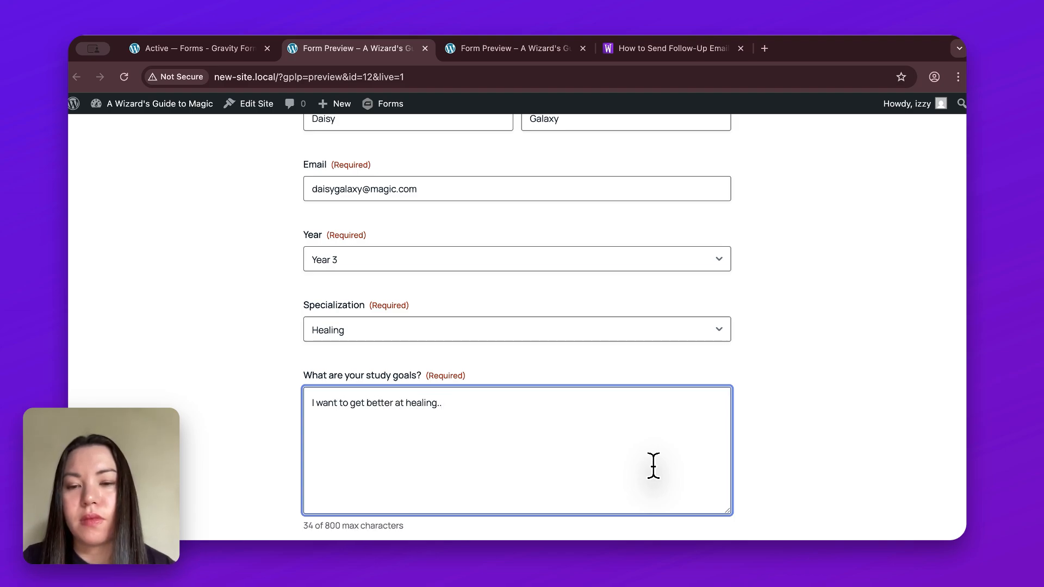
left_click(758, 459)
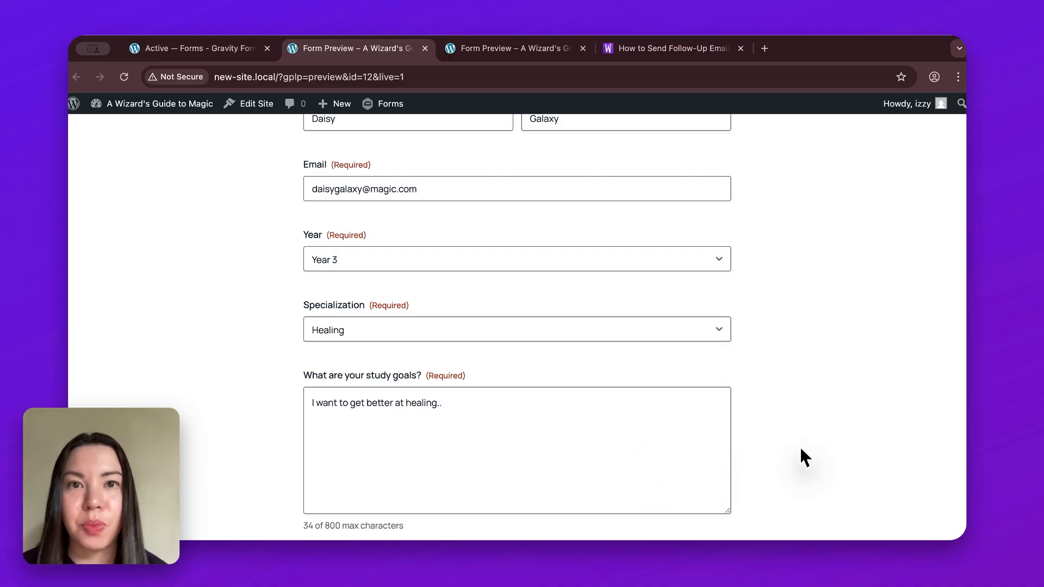
- Look over the rest of the form, and open the "Oops you forgot to complete the form" email in the Mailpit inbox
scroll(801, 449, "down", 4)
scroll(801, 449, "up", 3)
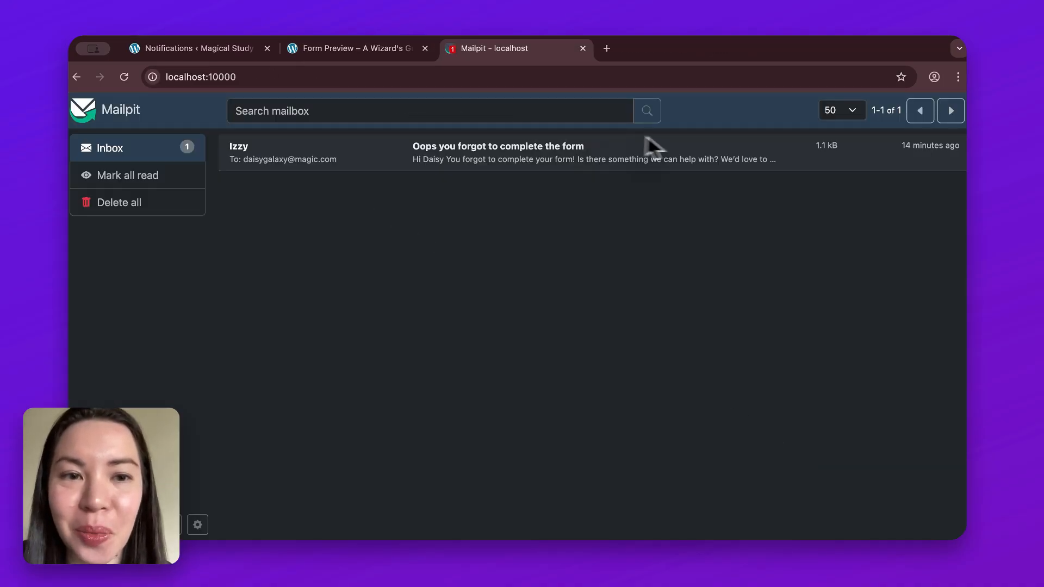
left_click(673, 150)
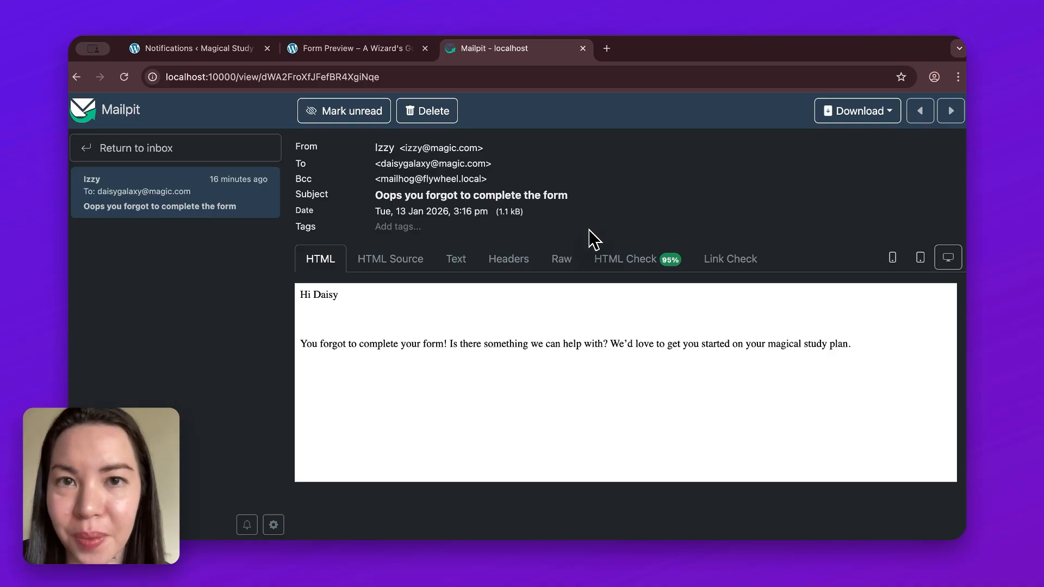
- Return to the WordPress admin, open Spellbook and search the plugins for "advanced save"
left_click(247, 54)
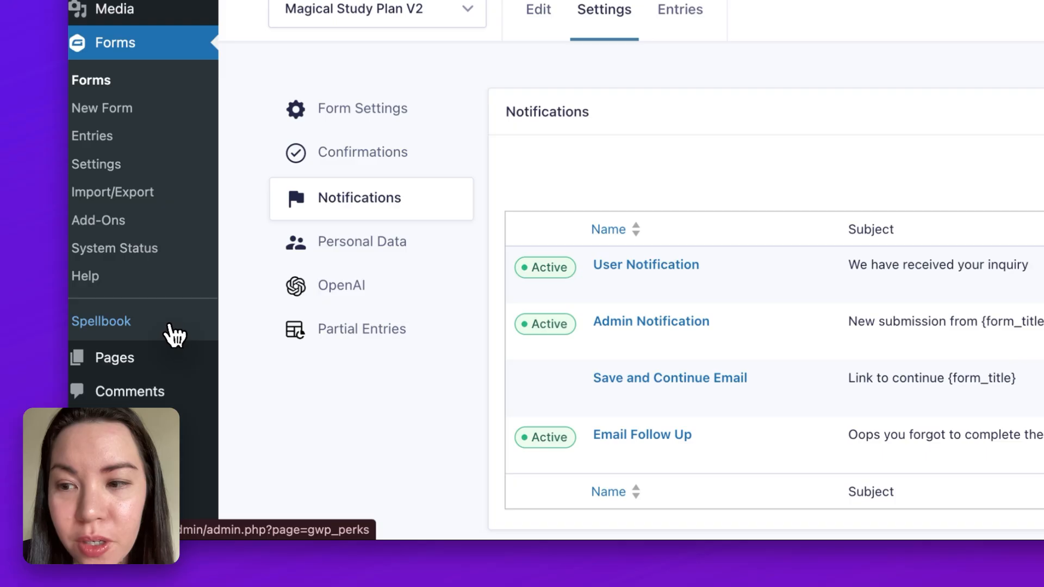
left_click(169, 326)
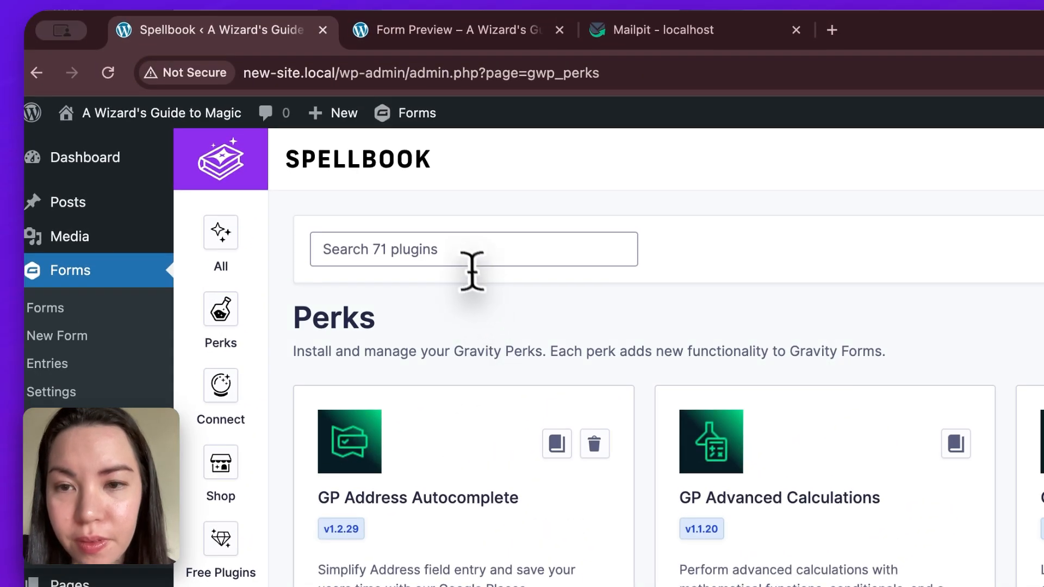
left_click(418, 249)
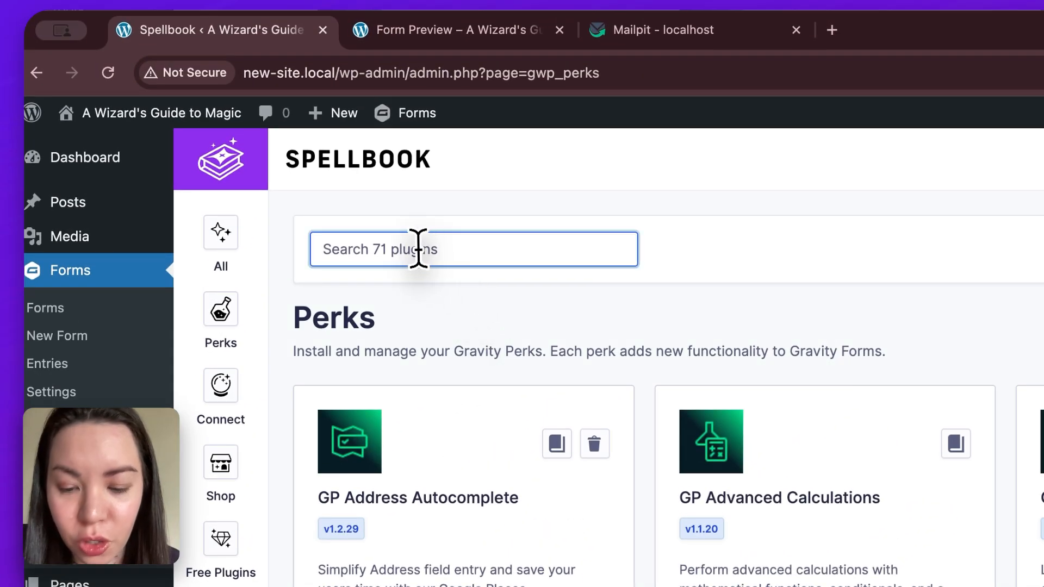
type("adve")
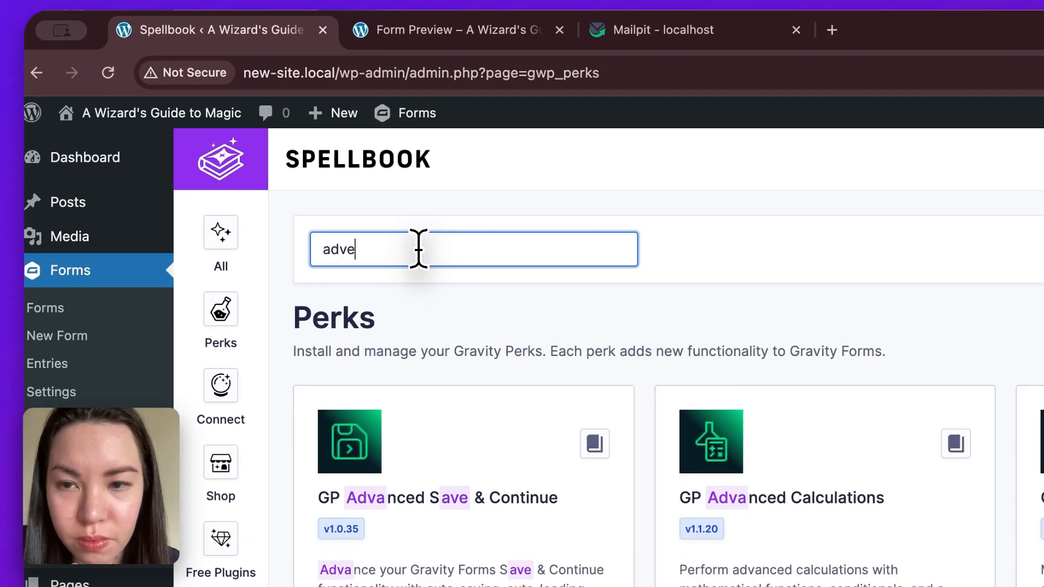
type("nced sav")
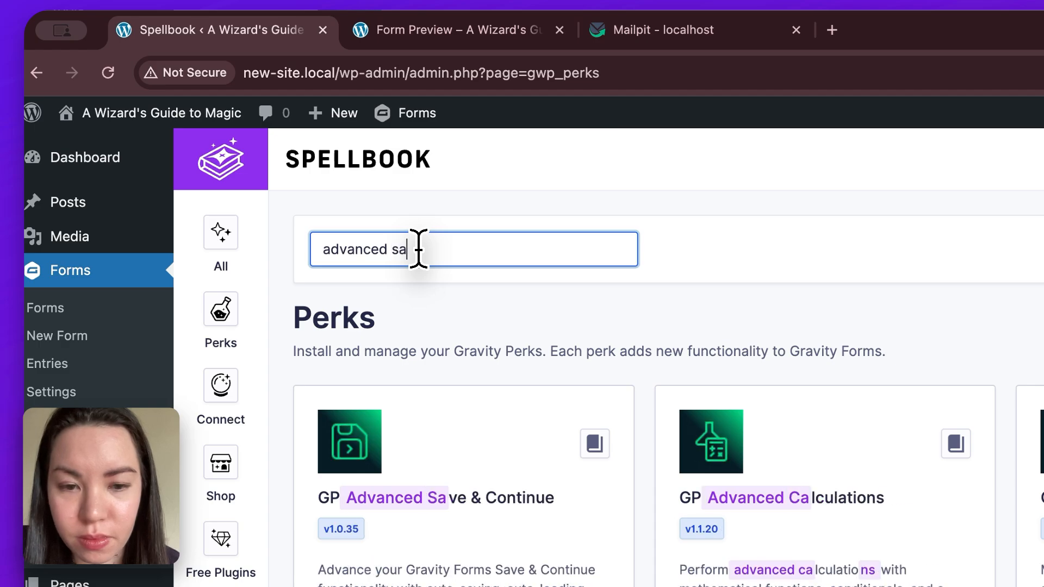
type("e")
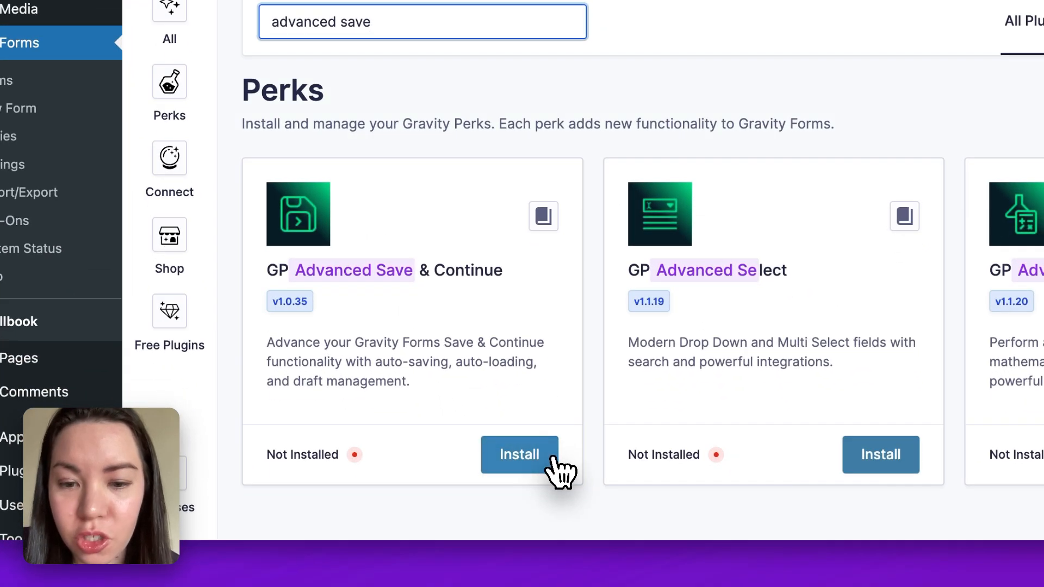
- Install and activate the GP Advanced Save & Continue perk
left_click(552, 455)
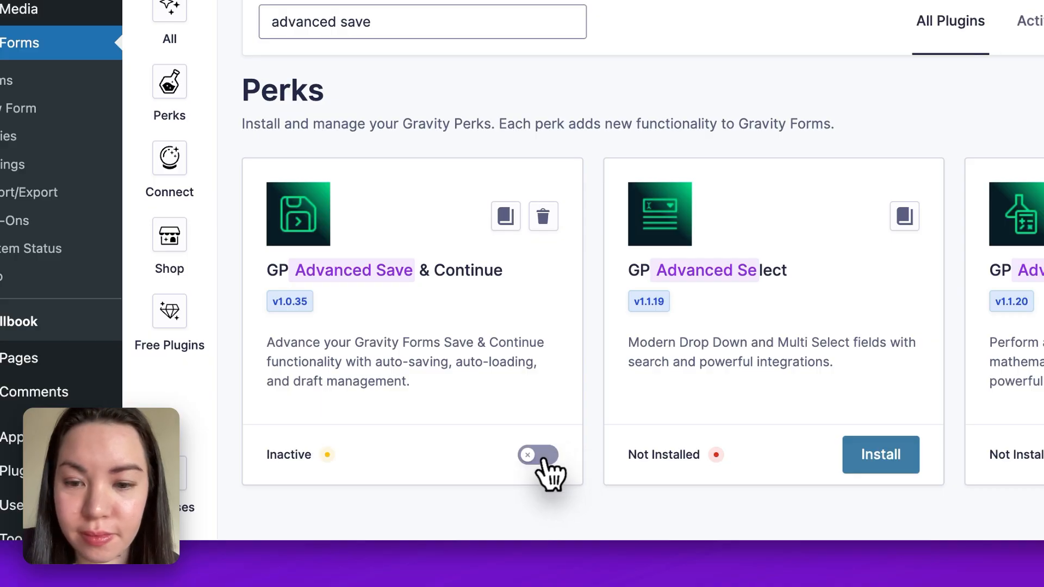
left_click(549, 458)
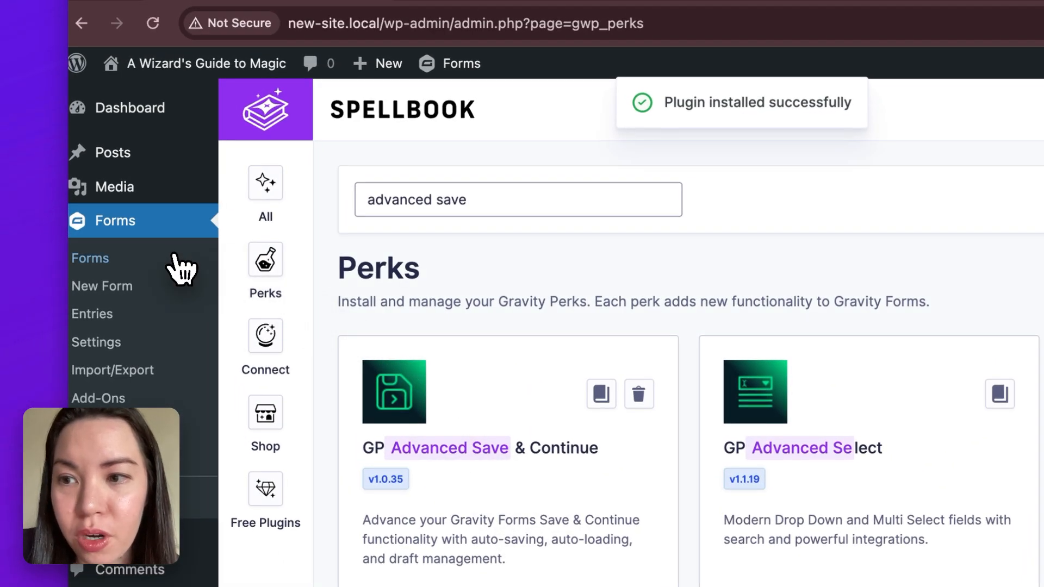
- Go to the forms list and open the Save and Continue settings of the Magical Study Plan V2 form
left_click(175, 256)
mouse_move(447, 402)
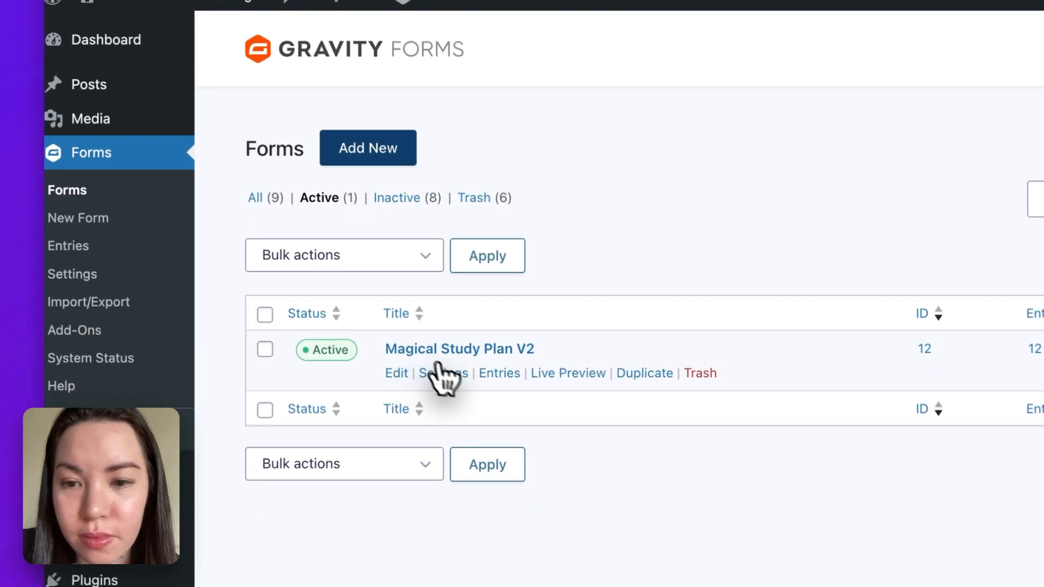
mouse_move(470, 378)
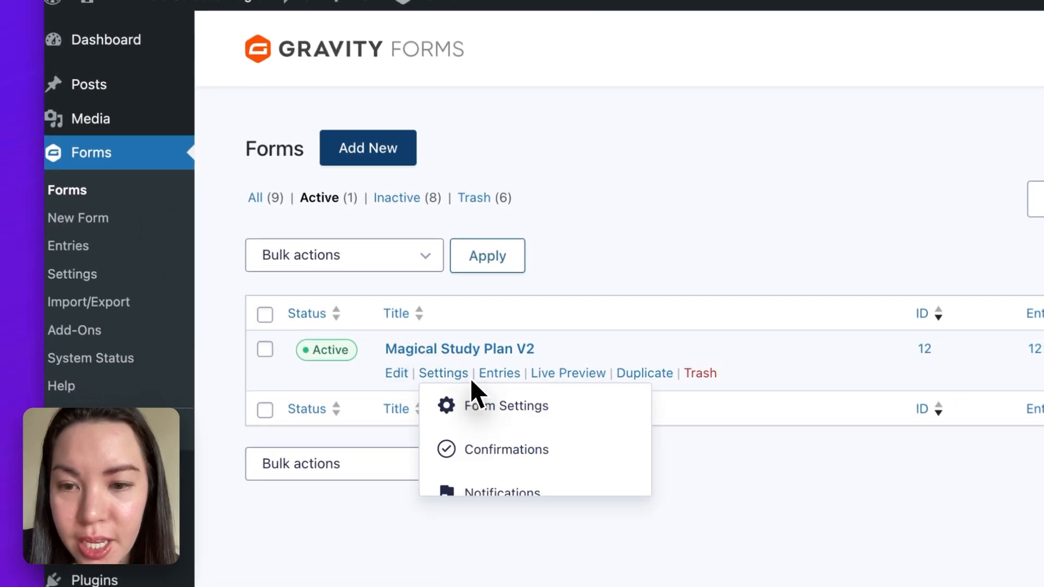
left_click(470, 377)
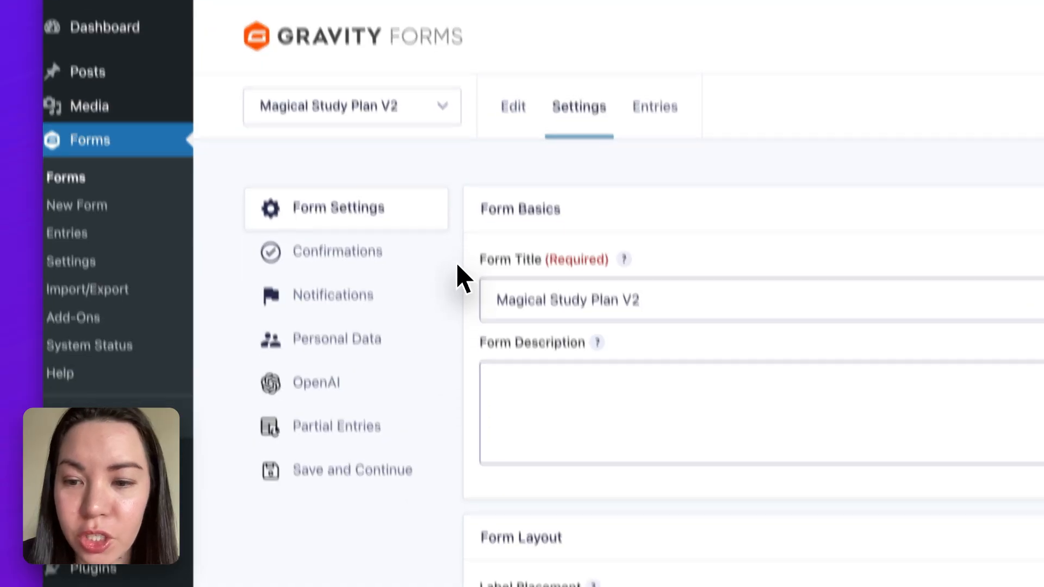
left_click(432, 381)
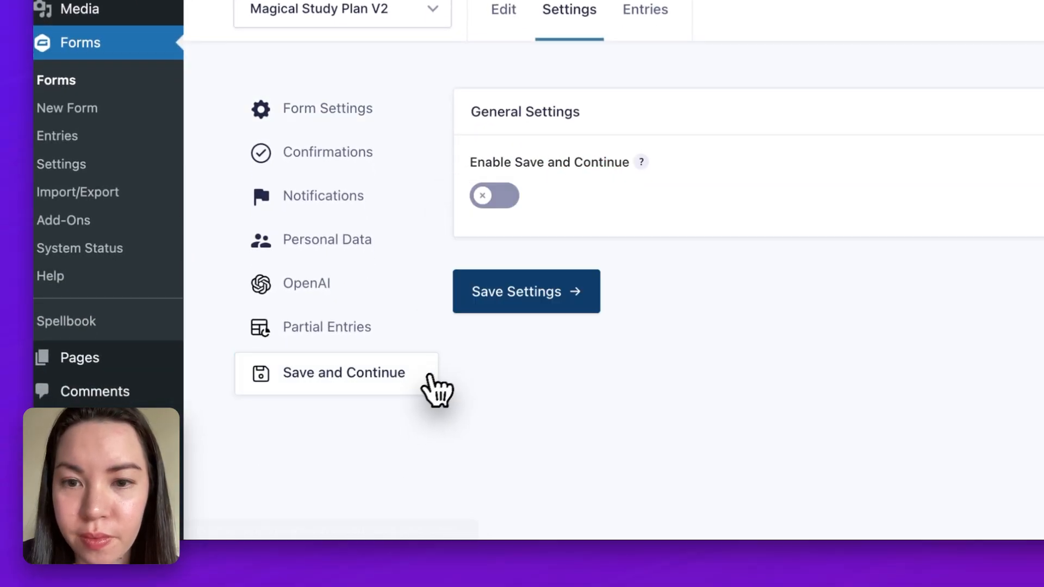
- Enable Save and Continue for the form and save the settings
left_click(511, 205)
scroll(620, 310, "down", 3)
scroll(620, 309, "down", 10)
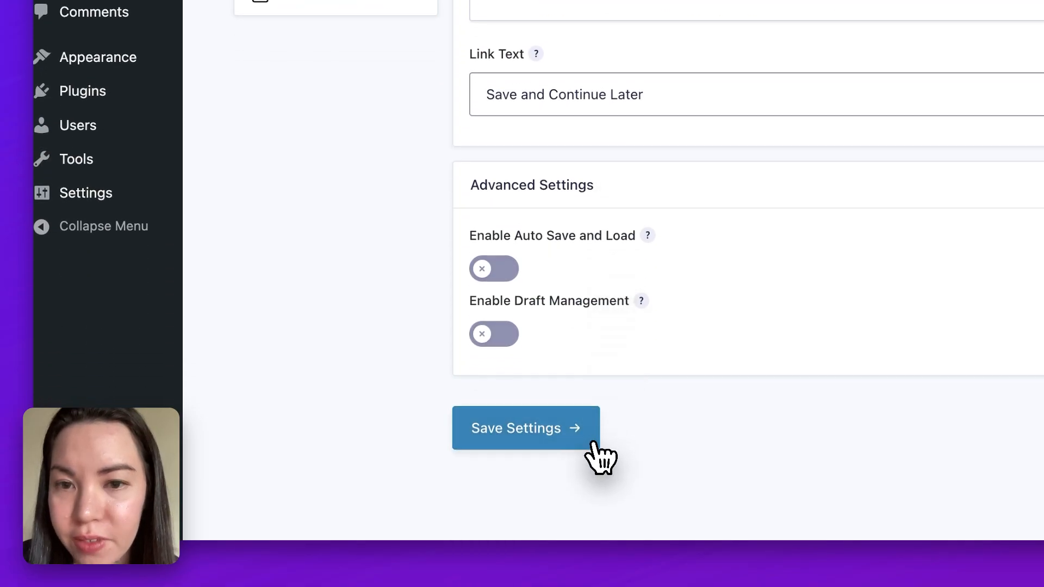
left_click(592, 443)
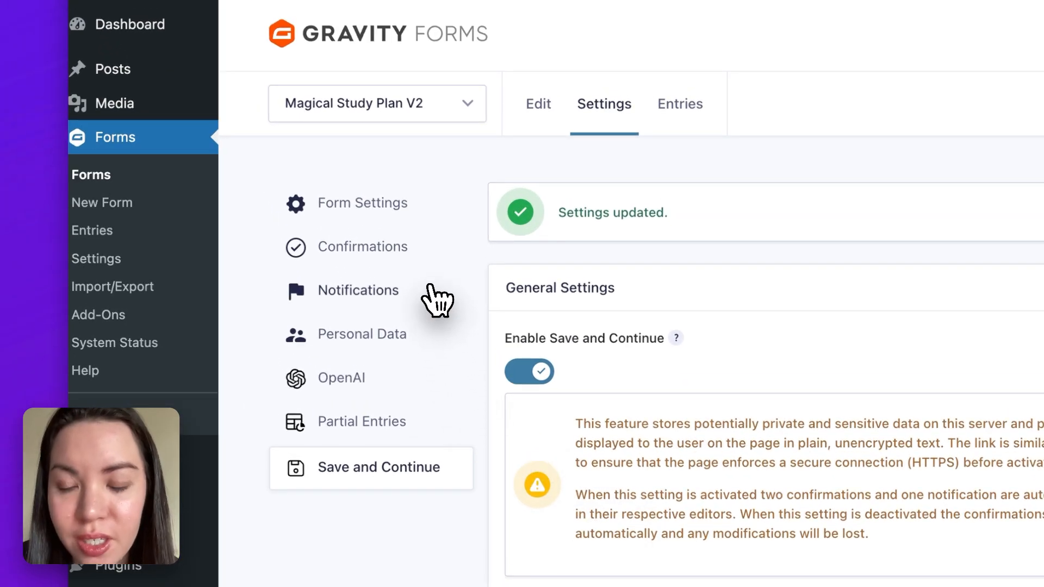
- Open the form's Email Follow Up notification for editing
left_click(433, 298)
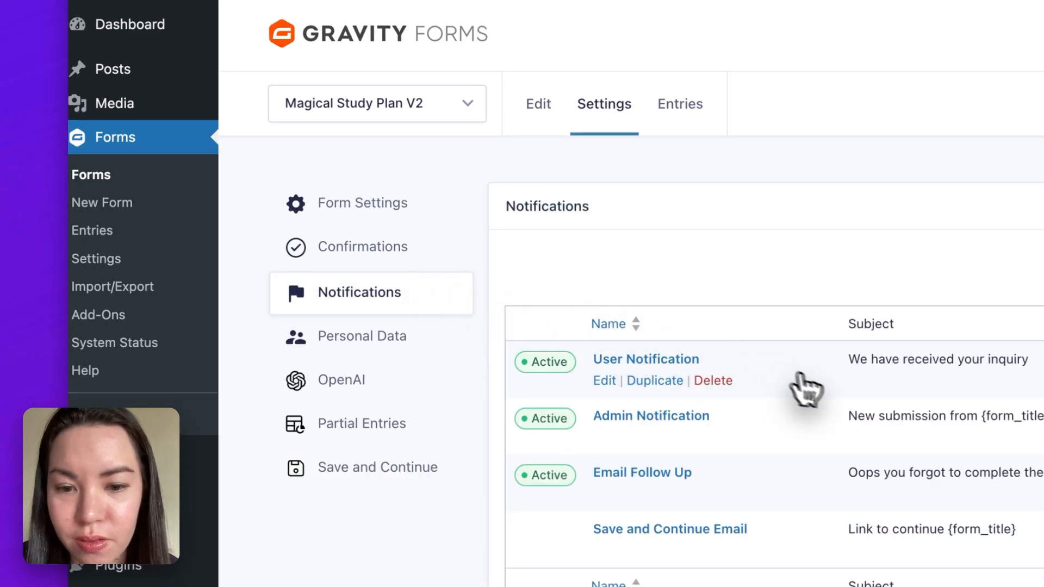
mouse_move(610, 491)
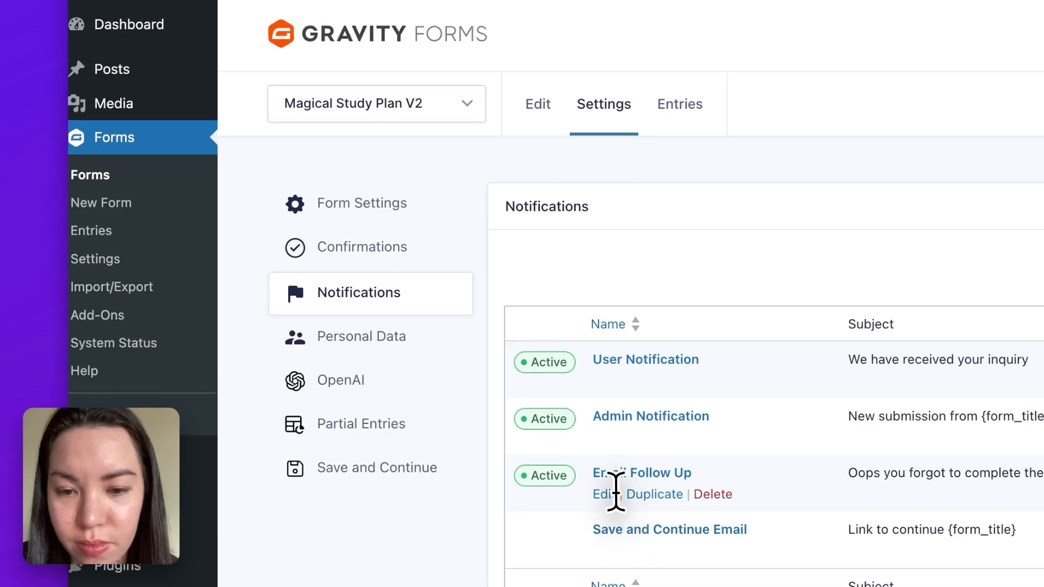
left_click(618, 504)
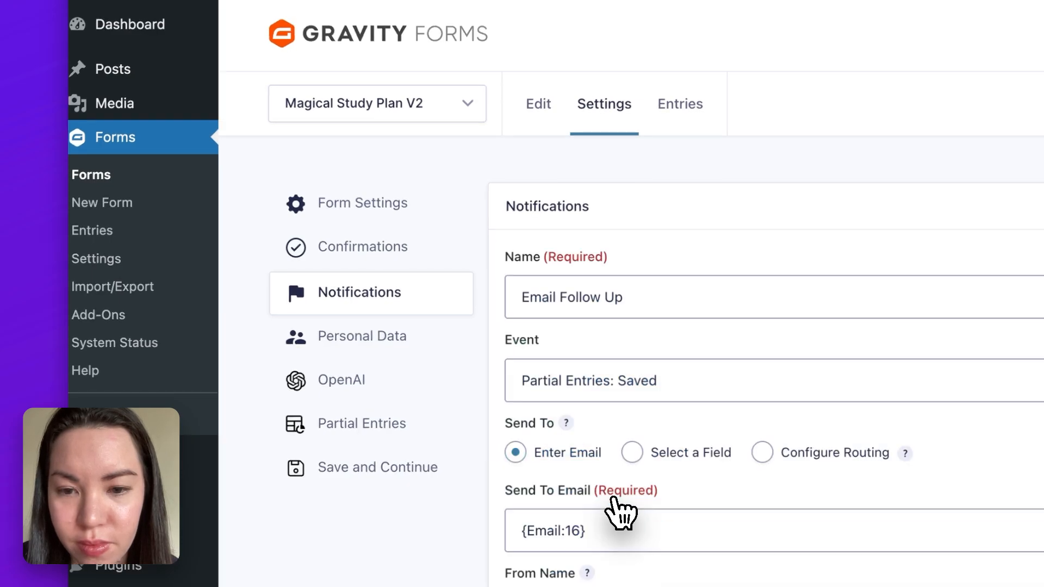
- Add the {entry:resume_url} merge tag on a new line below the notification's message text and update the notification
scroll(622, 508, "down", 10)
left_click(556, 342)
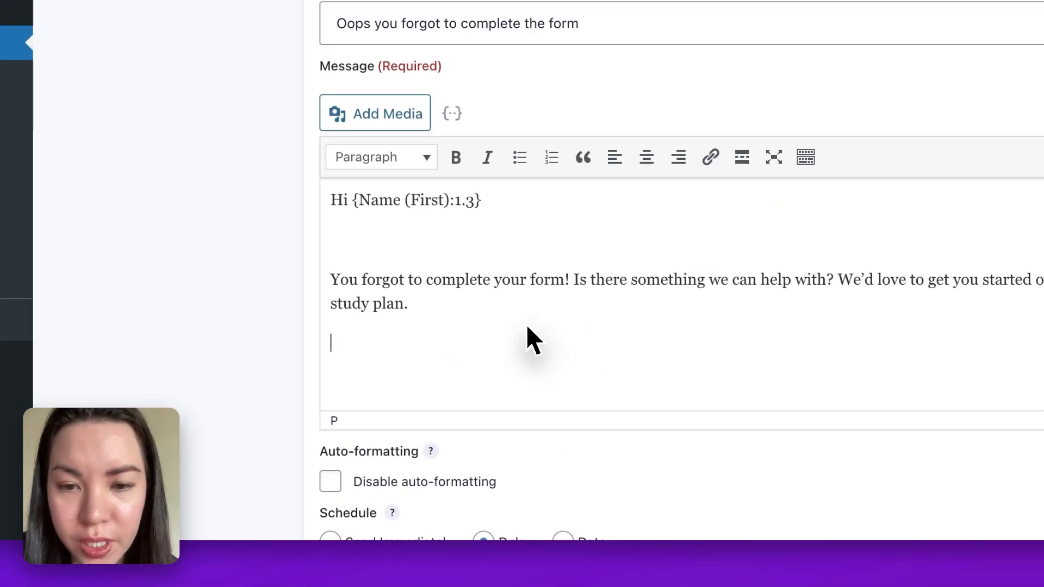
type("{entry:resume_url}")
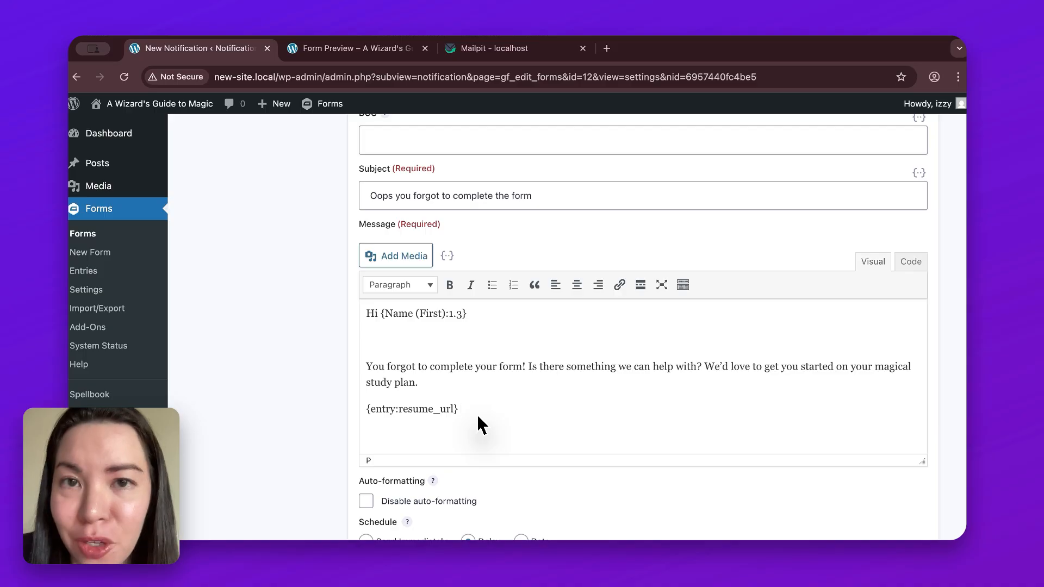
scroll(477, 414, "down", 6)
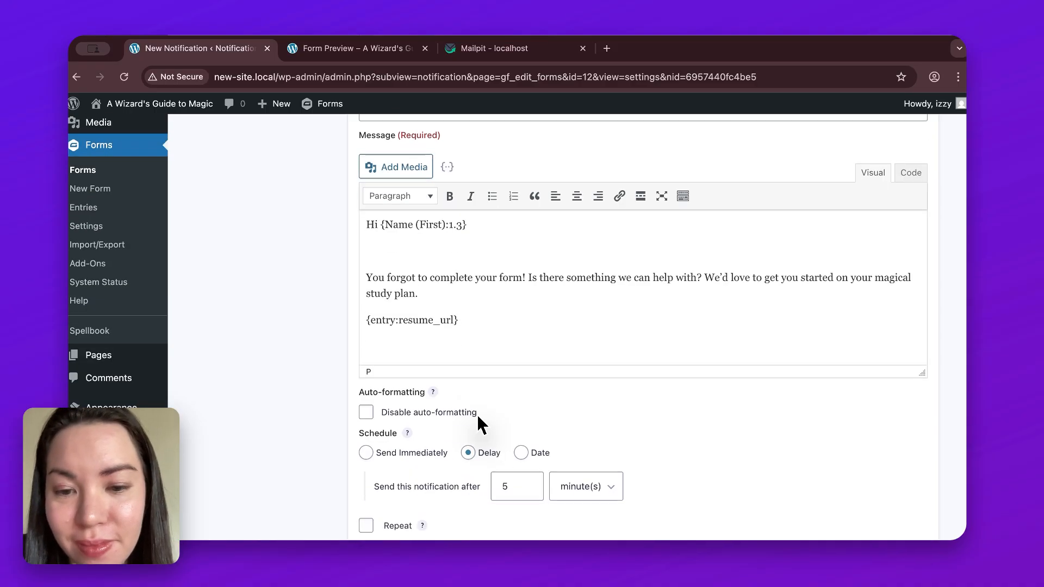
scroll(477, 414, "down", 2)
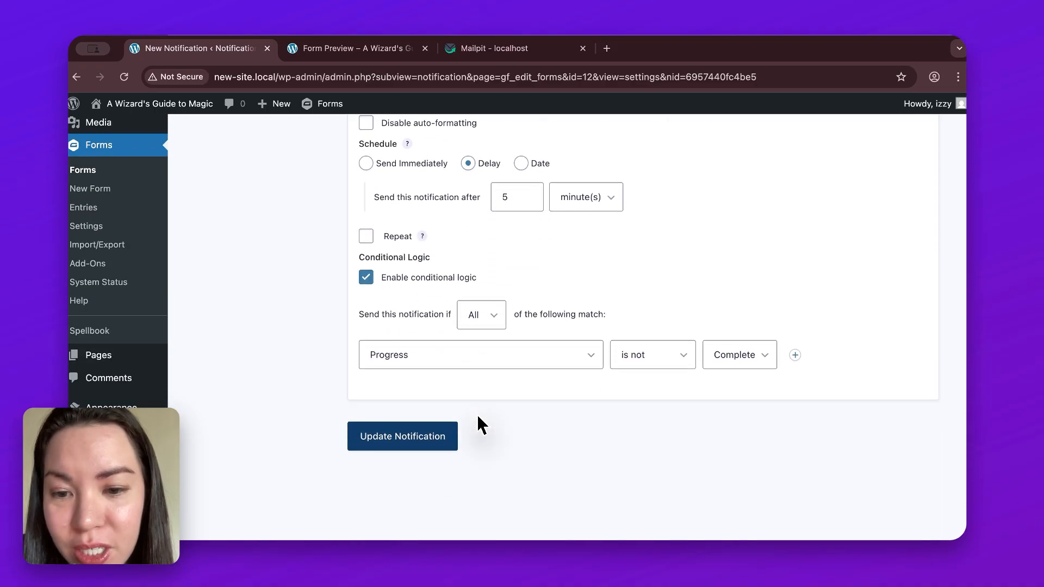
left_click(455, 447)
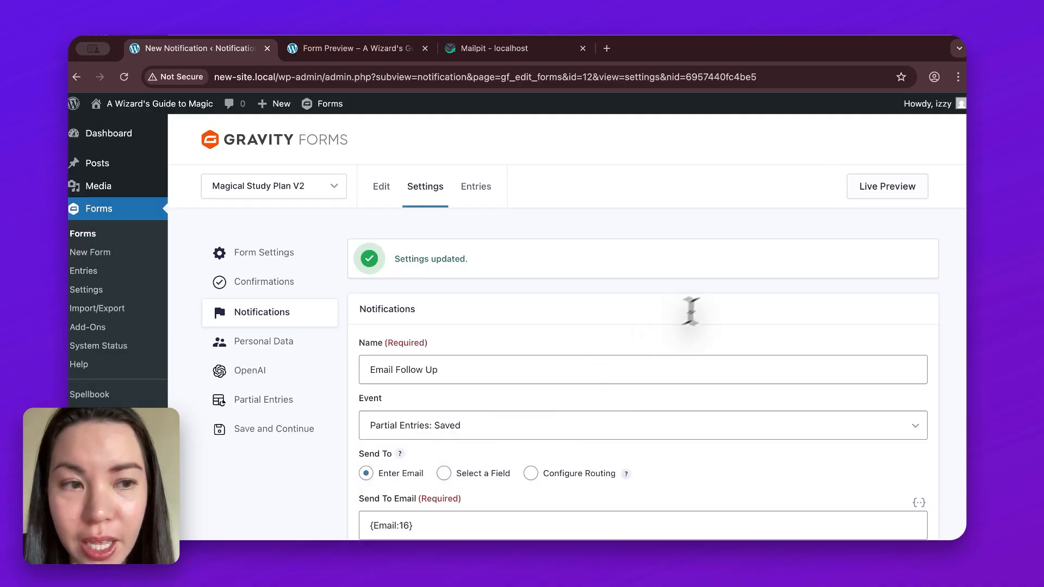
- Open the live preview of the Magical Study Plan V2 form from its notification settings
mouse_move(863, 201)
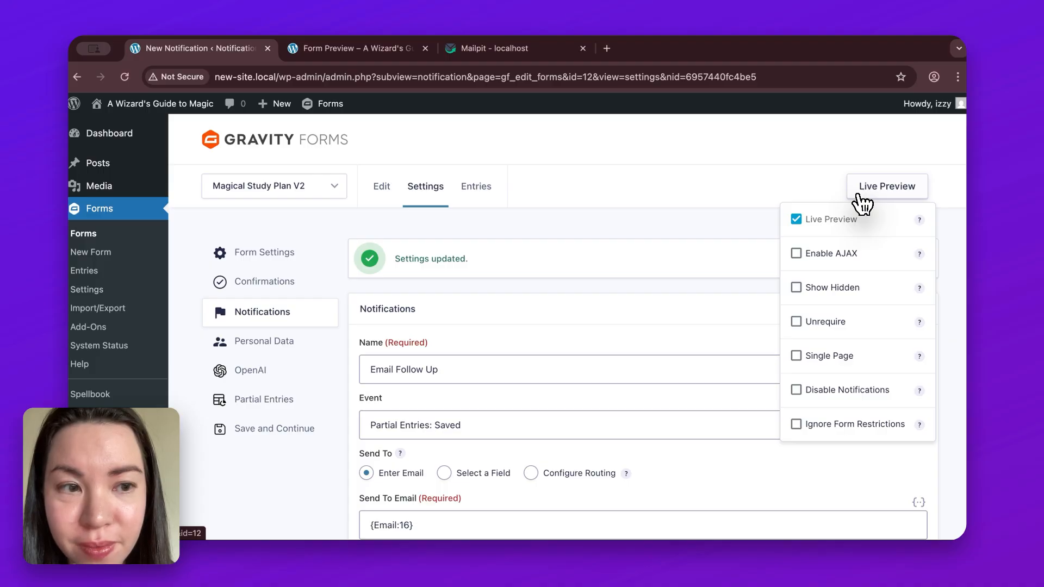
left_click(863, 202)
scroll(795, 396, "down", 2)
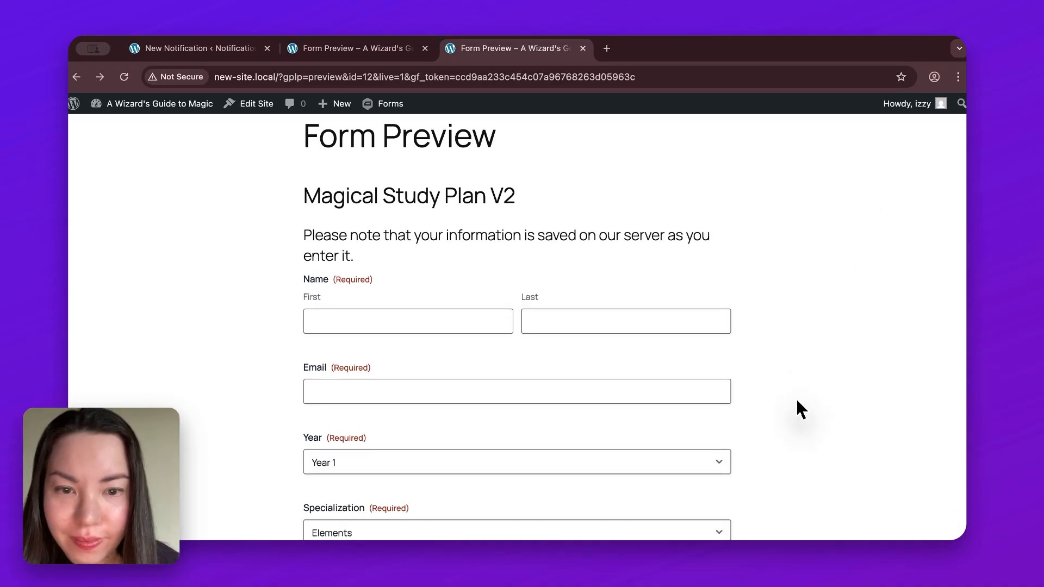
- Fill in the test student's first name, last name and e-mail address in the previewed form
left_click(457, 319)
type("Daisy")
type("Galaxy")
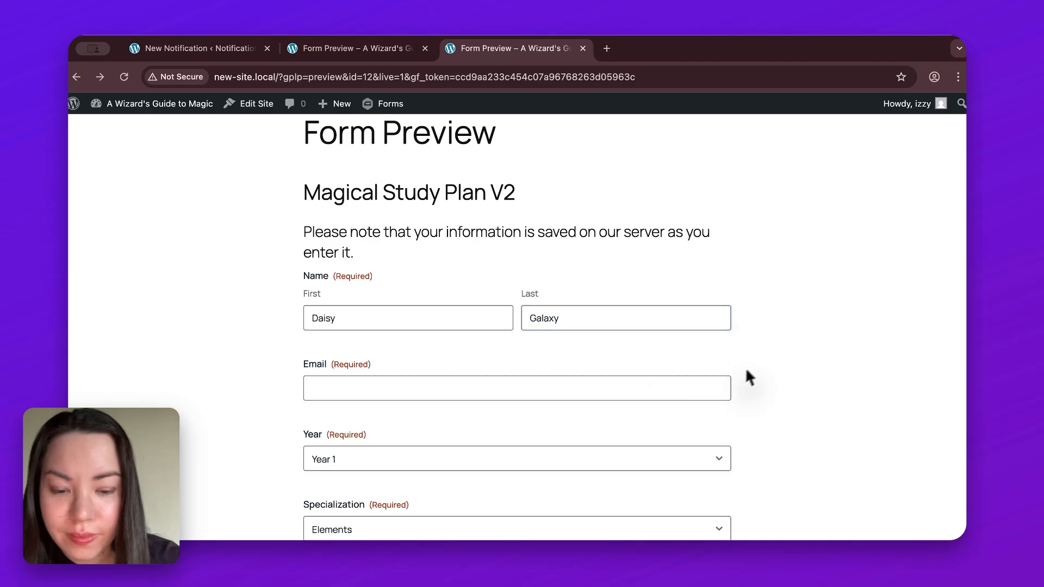
key("Tab")
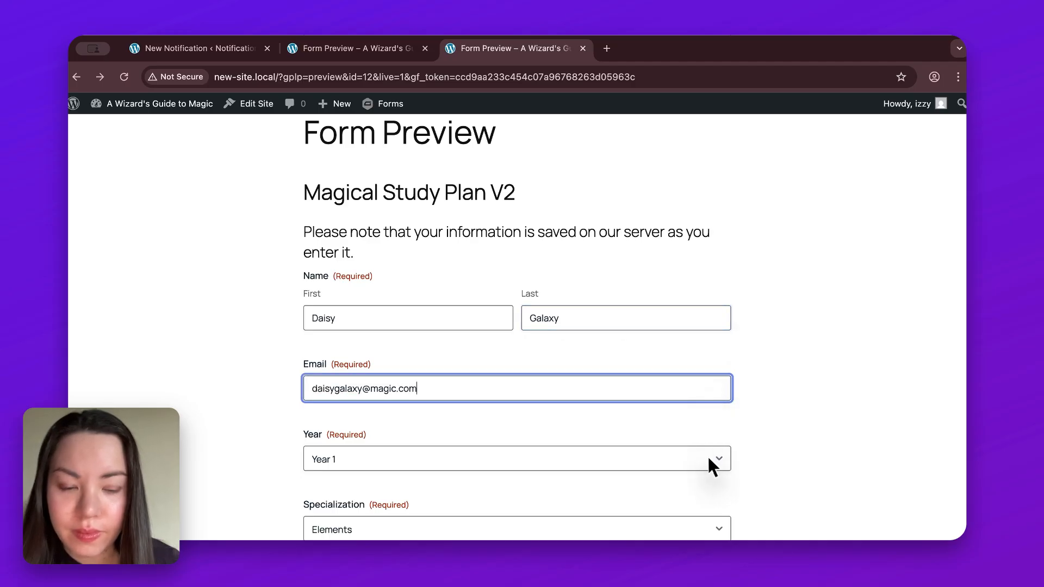
- Choose Year 2 as the year and enter "I want to master the basics." as the study goals
left_click(707, 457)
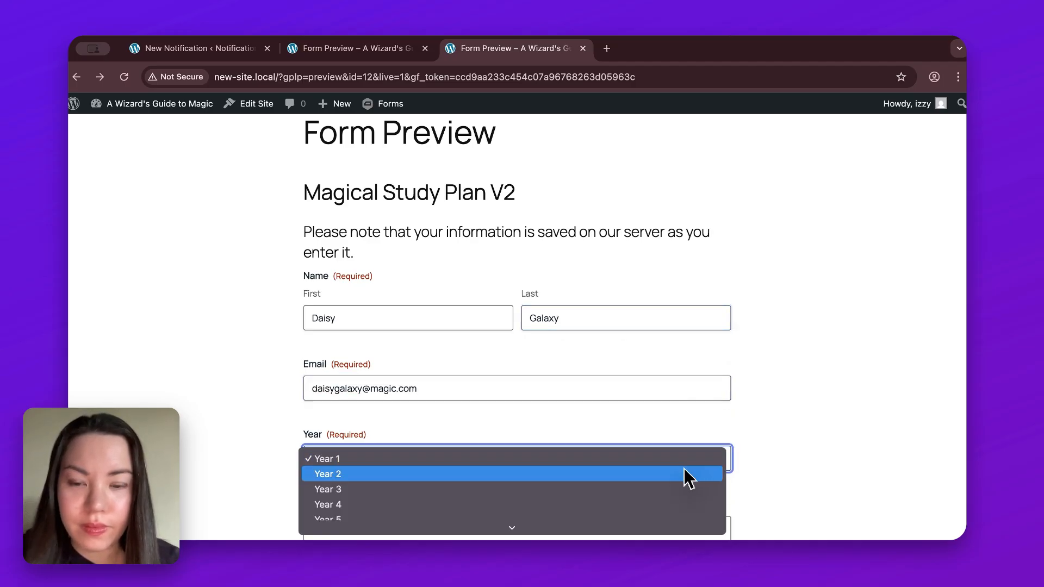
left_click(689, 475)
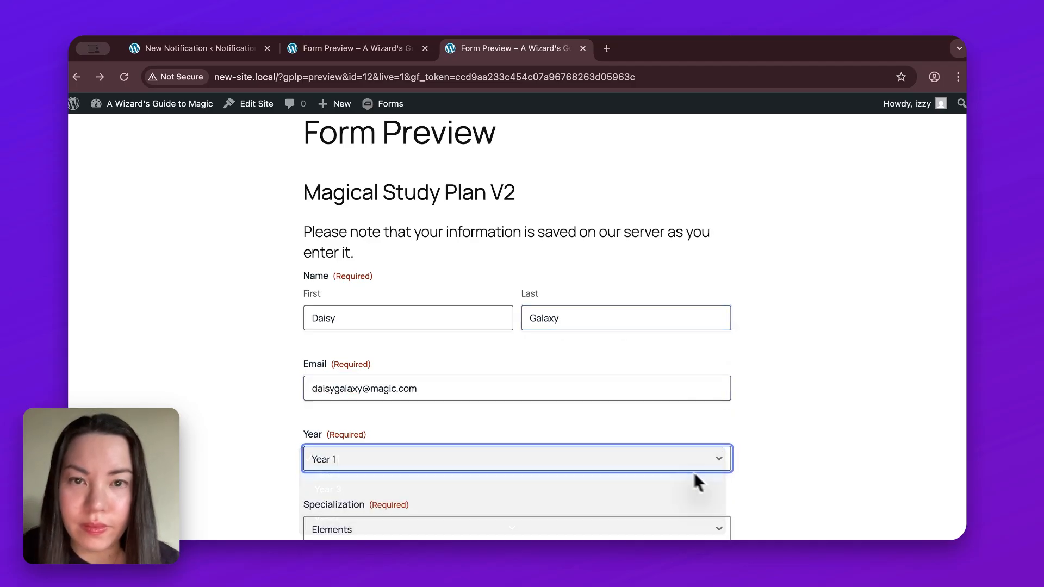
left_click(652, 411)
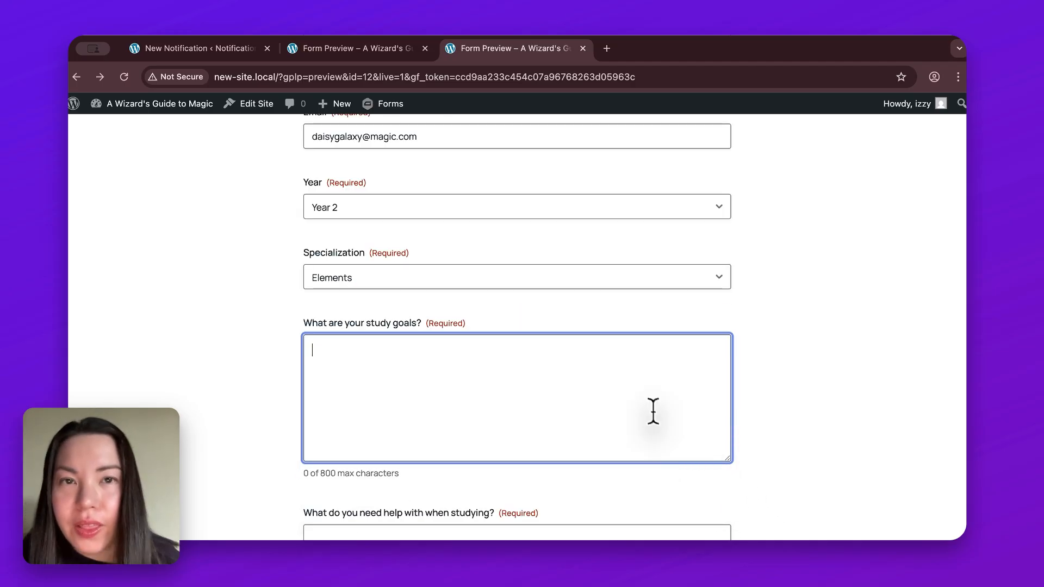
type("I want to ")
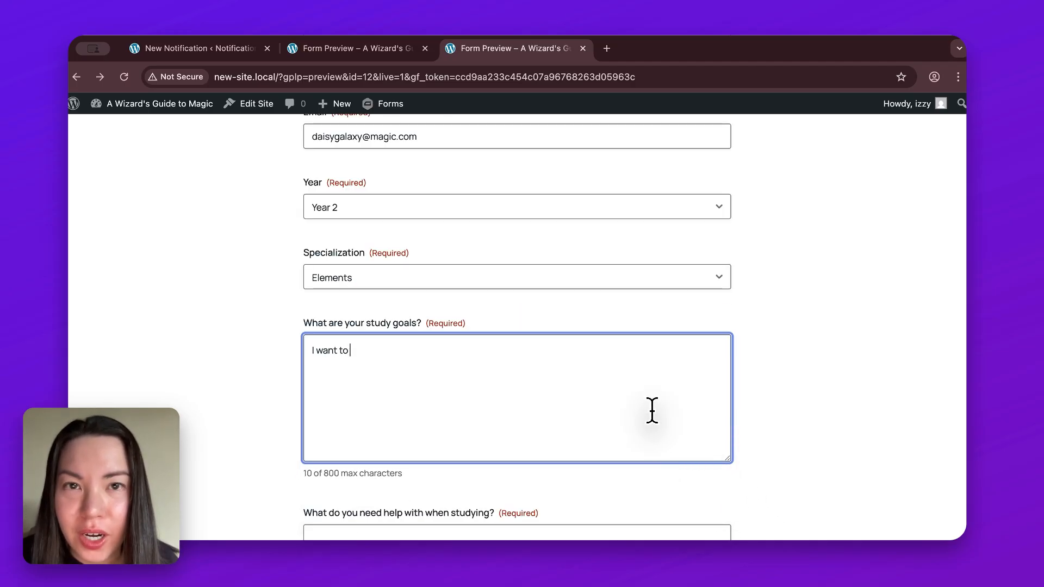
type("master the basics.")
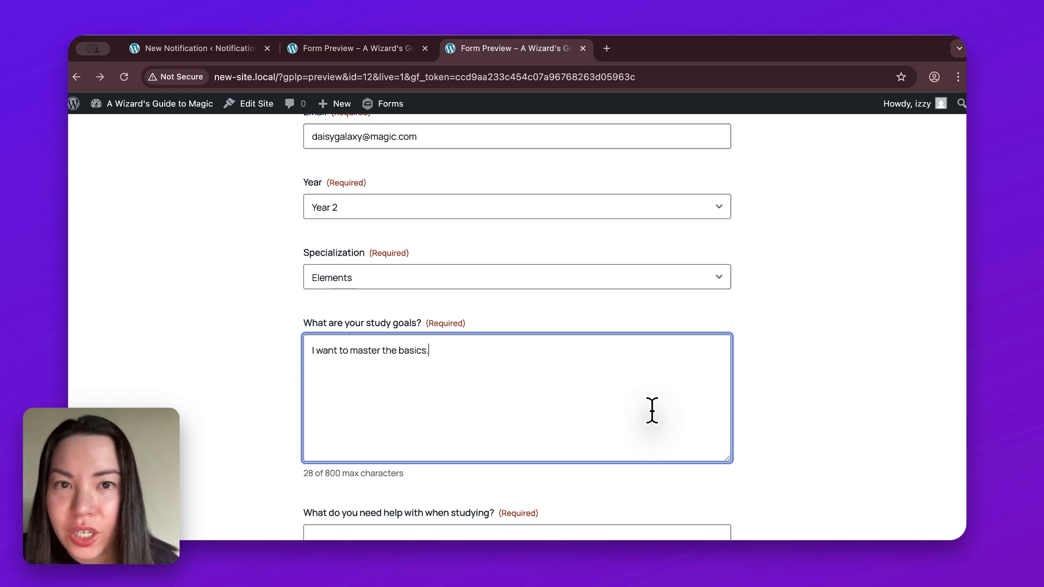
scroll(769, 418, "down", 8)
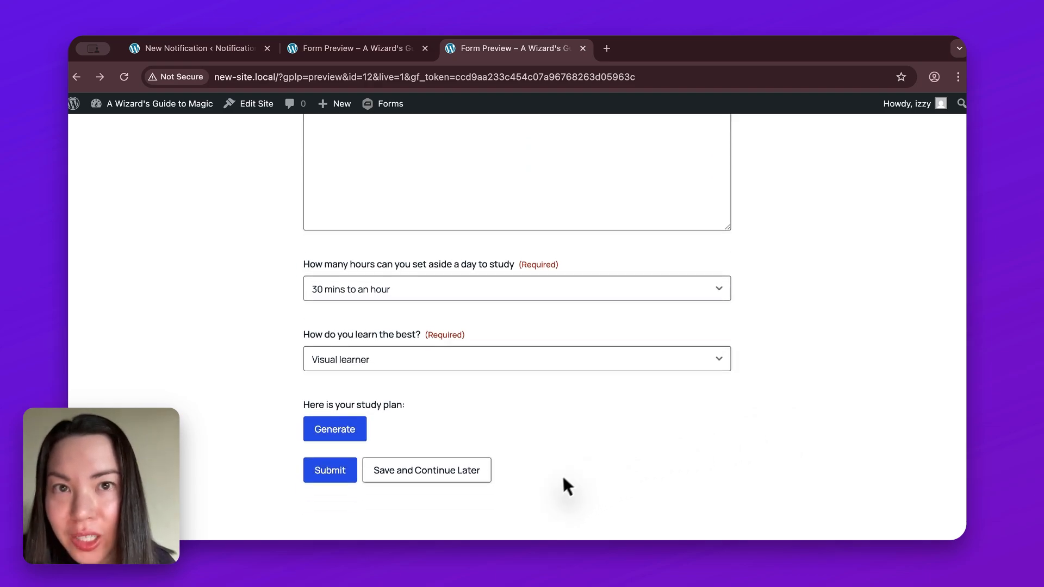
- Save the partly completed form to continue later, then open the "Oops you forgot to complete the form" email in Mailpit
left_click(483, 478)
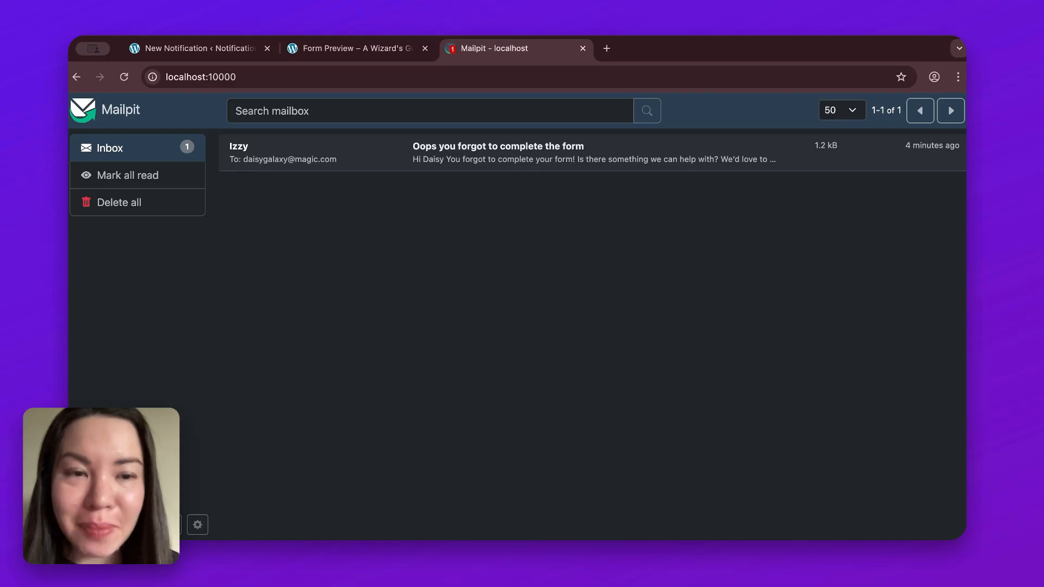
left_click(680, 146)
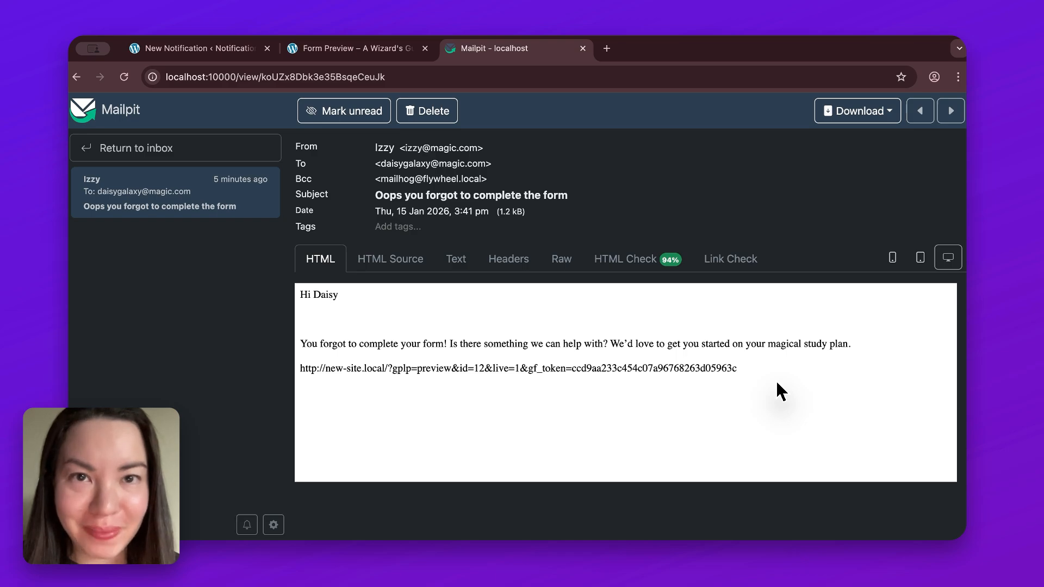
- Copy the full resume link from the follow-up email's body and open it in a new browser tab
left_click_drag(298, 368, 736, 368)
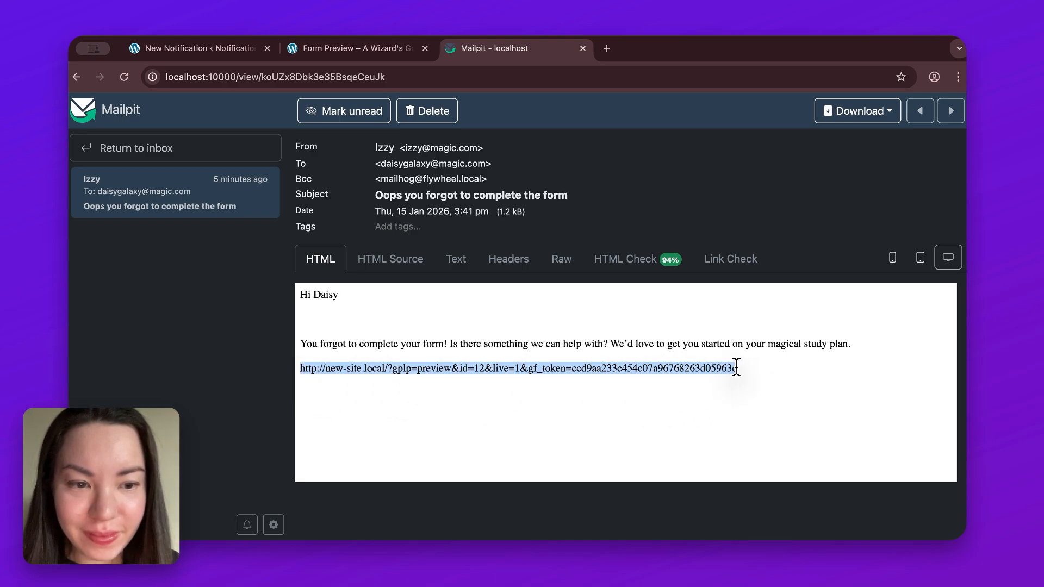
right_click(729, 367)
left_click(707, 383)
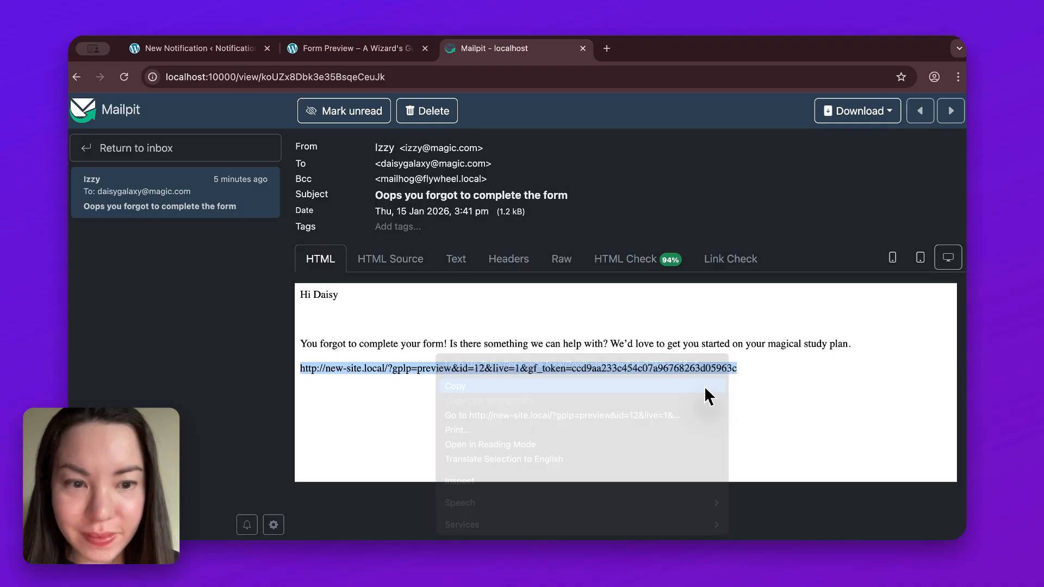
left_click(704, 386)
left_click(607, 48)
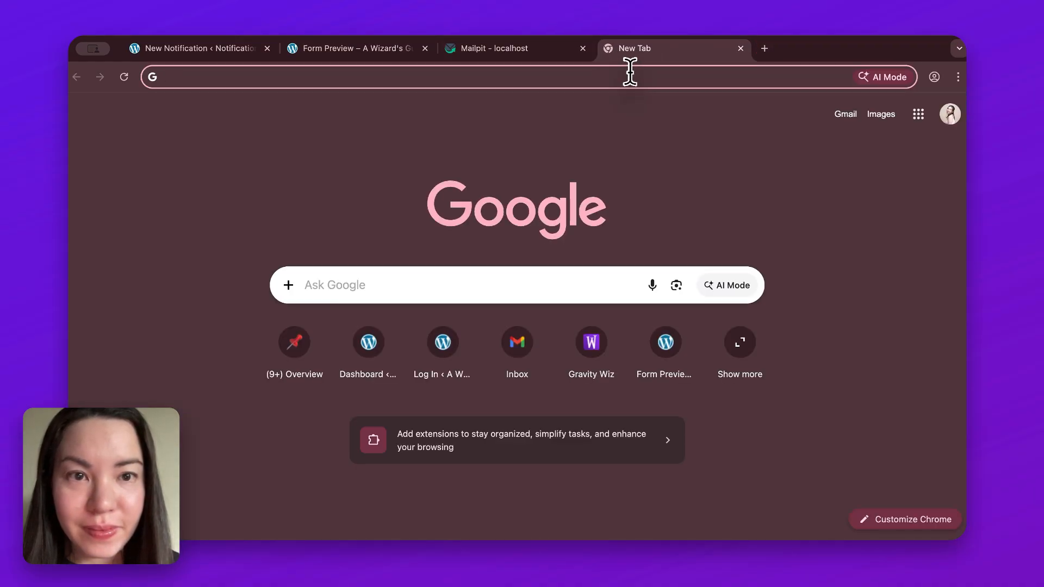
right_click(633, 73)
left_click(681, 153)
key("Return")
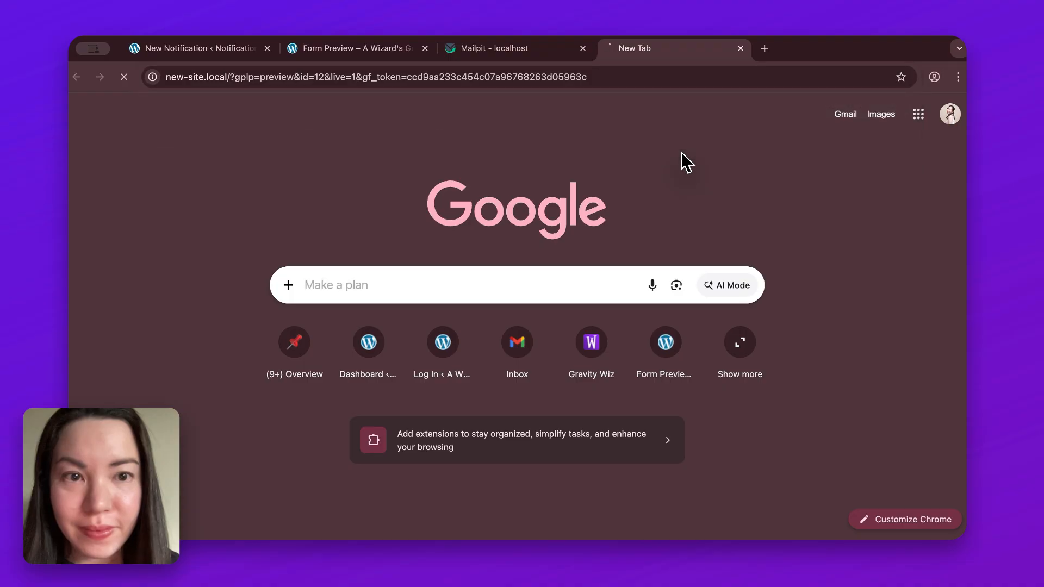